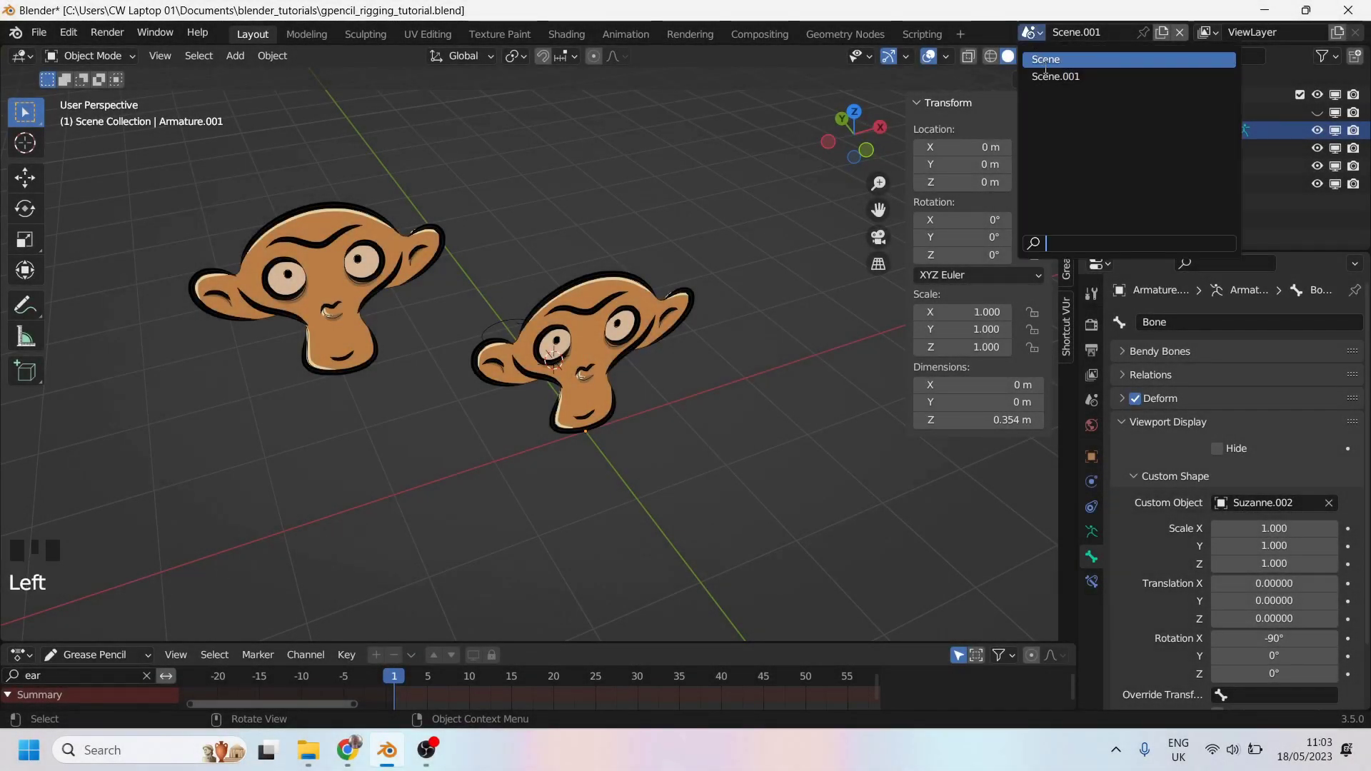
Switch to the Scene containing the tiger rig and frame the tiger in the viewport
left_click(1046, 61)
middle_click_drag(753, 180, 529, 314)
scroll(524, 300, "down", 3)
scroll(507, 307, "up", 2)
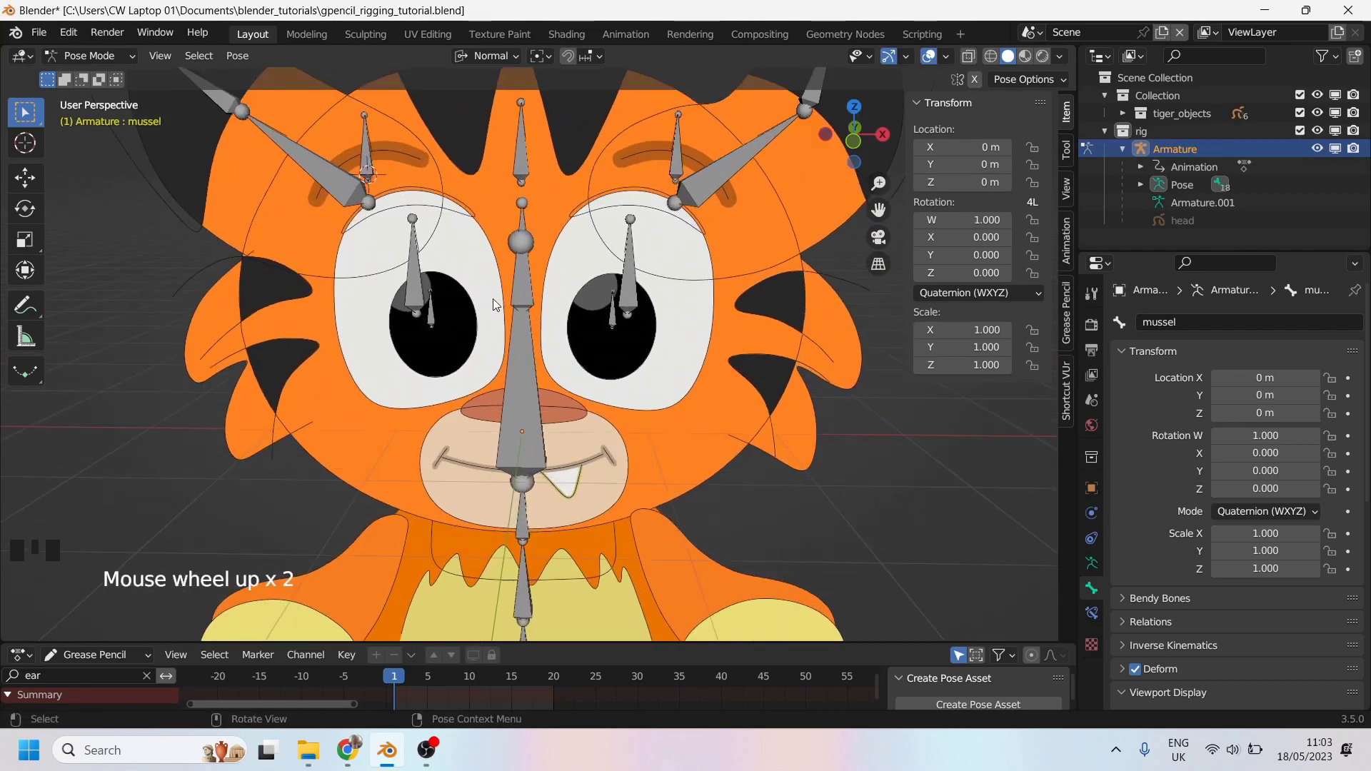
scroll(530, 190, "down", 2)
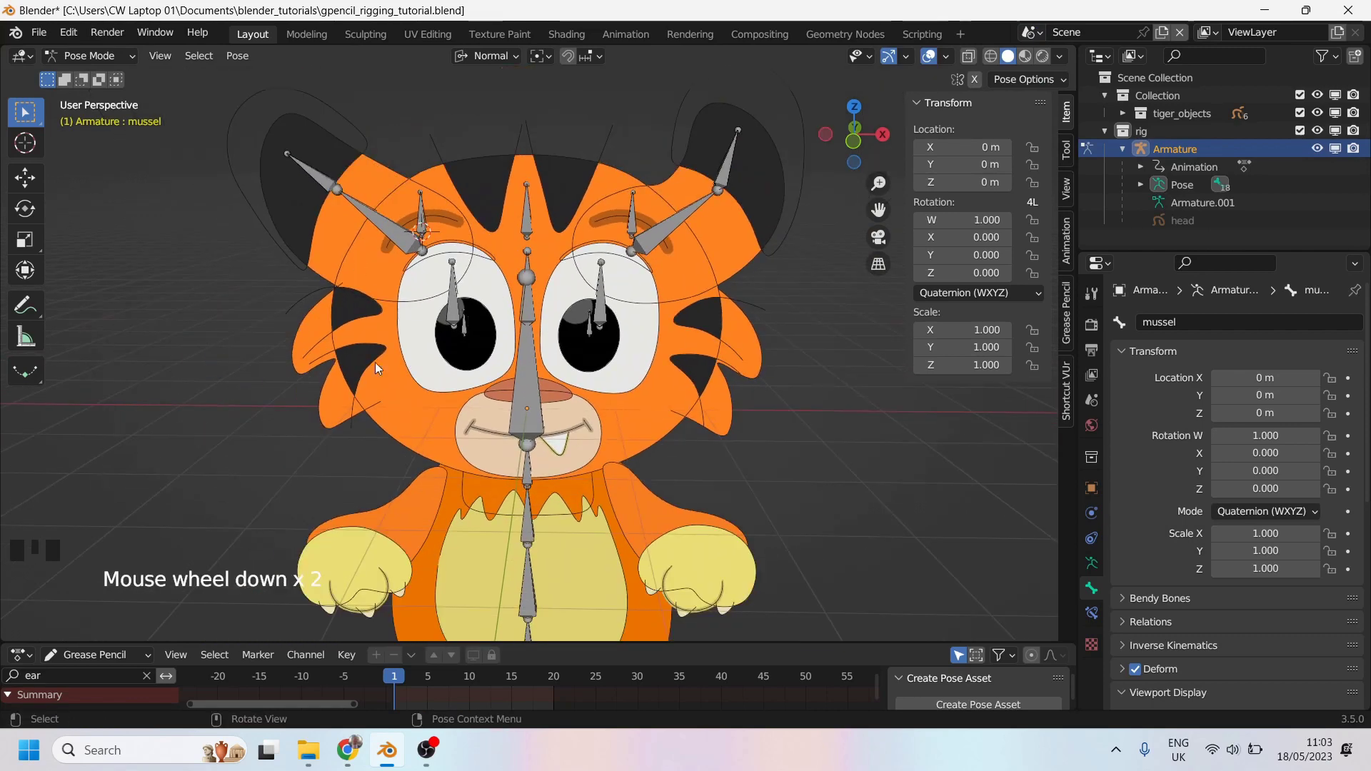
Collapse the rig and Collection hierarchies in the Outliner
left_click(1105, 131)
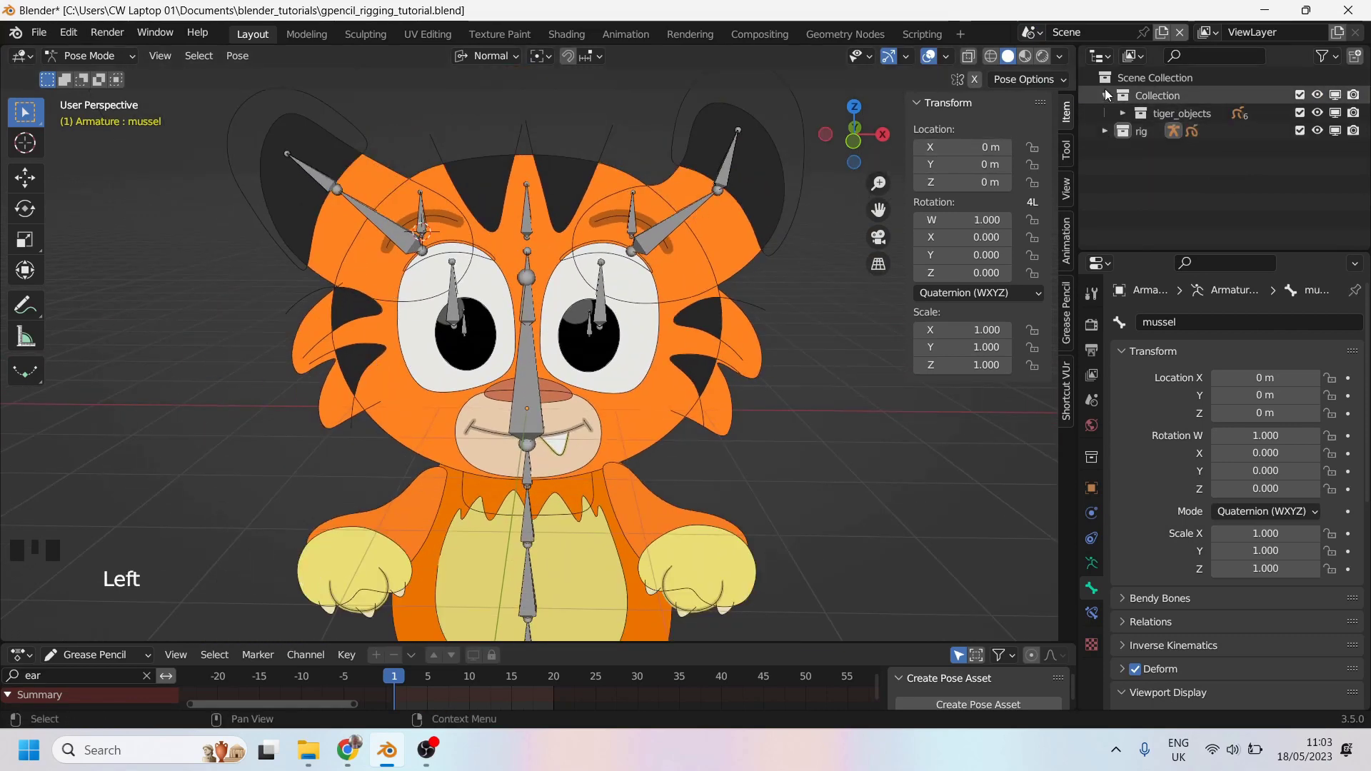
left_click(1105, 95)
left_click(1147, 67)
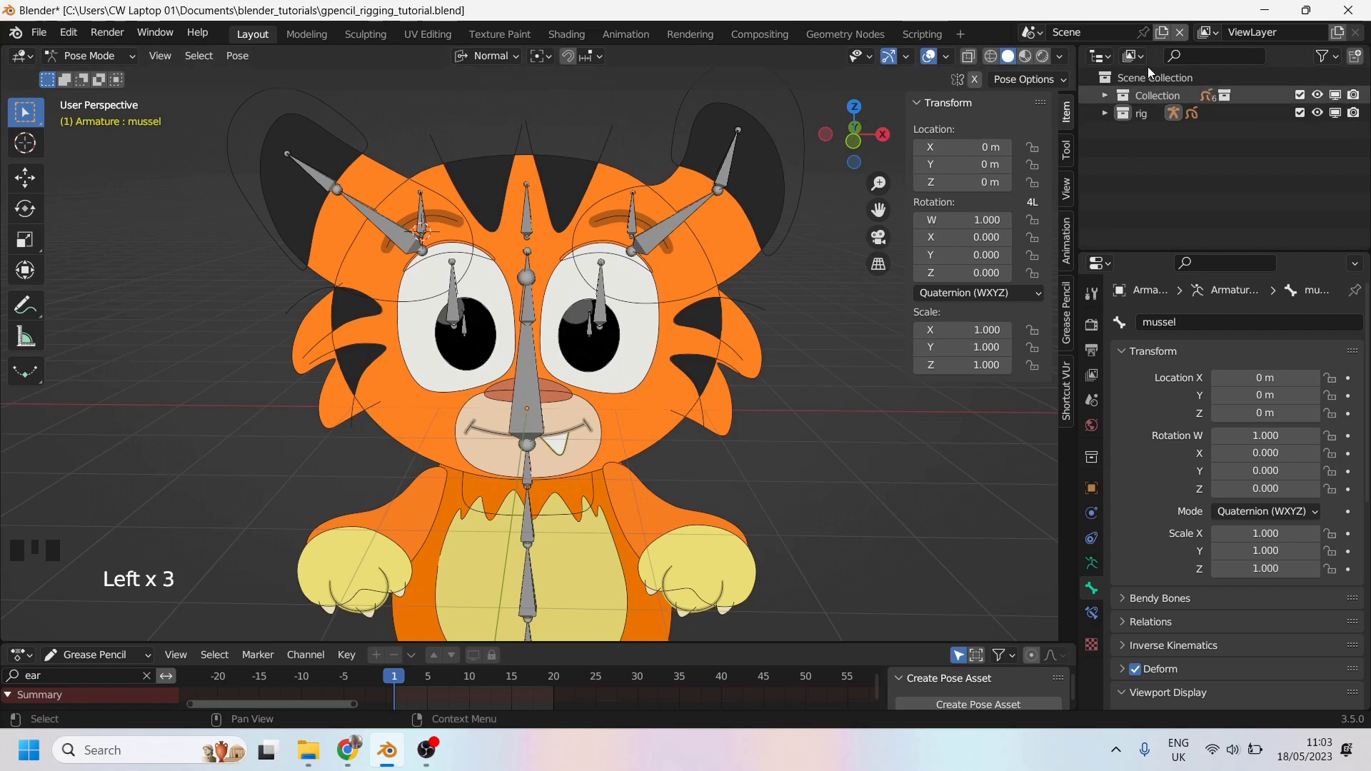
Add a new collection and rename it 'ctrls'
left_click(1356, 57)
left_click(1151, 133)
double_click(1152, 133)
type("ctrls")
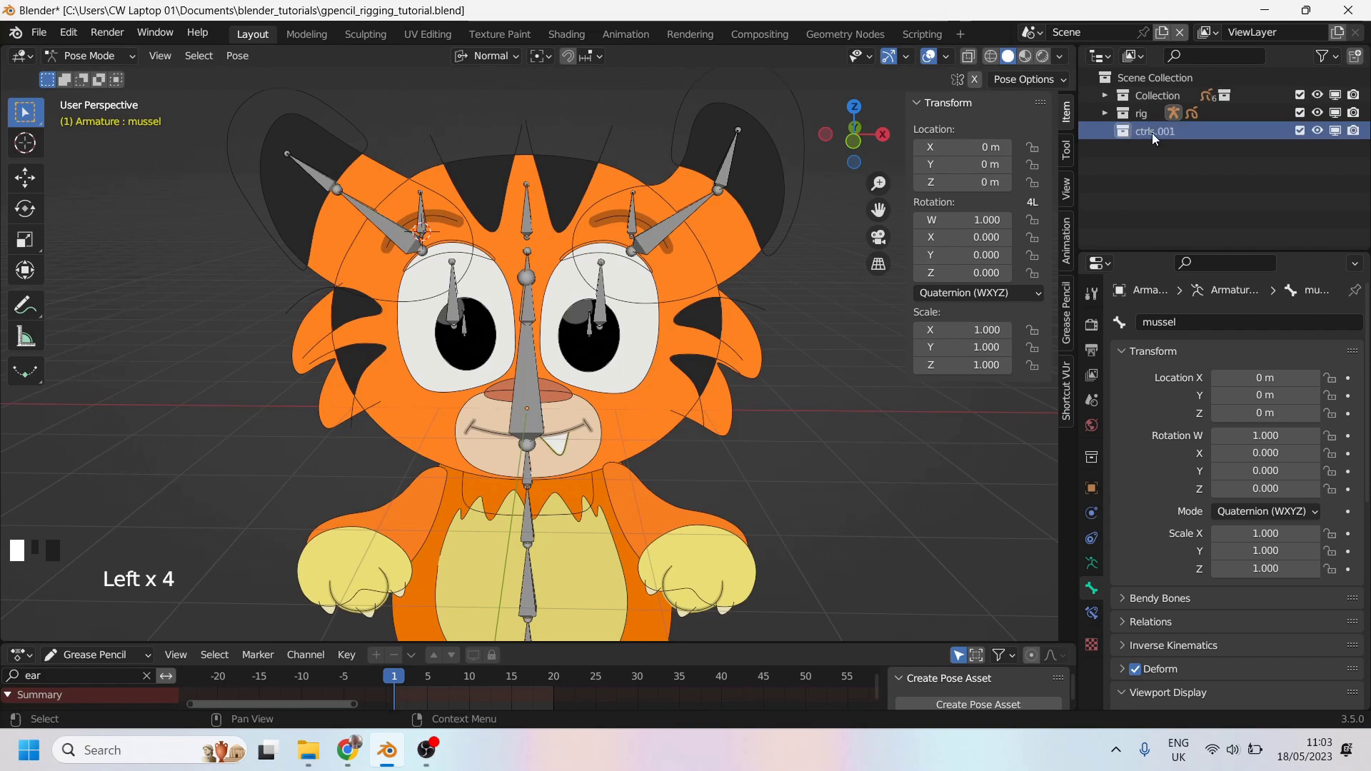
key("Return")
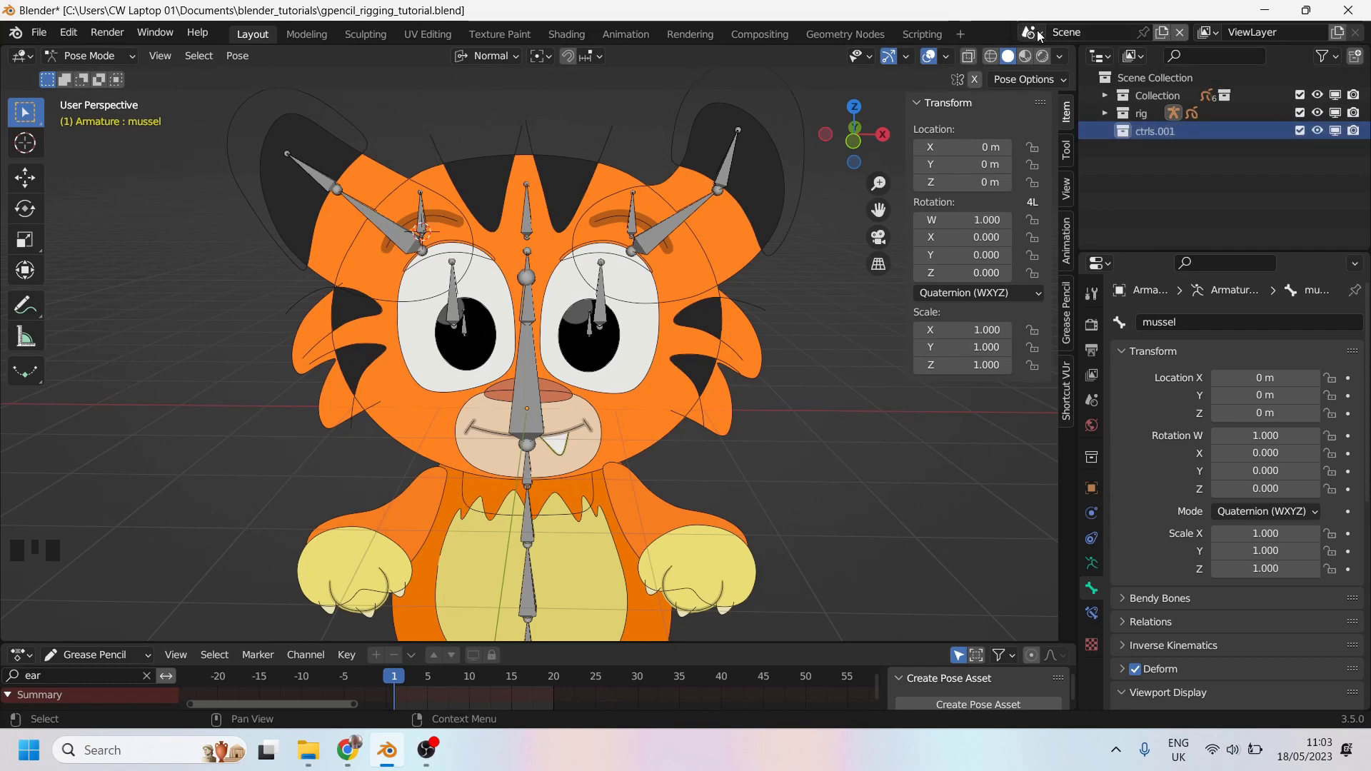
Make ctrls.001 the active collection in the Outliner
left_click(1031, 33)
left_click(1064, 71)
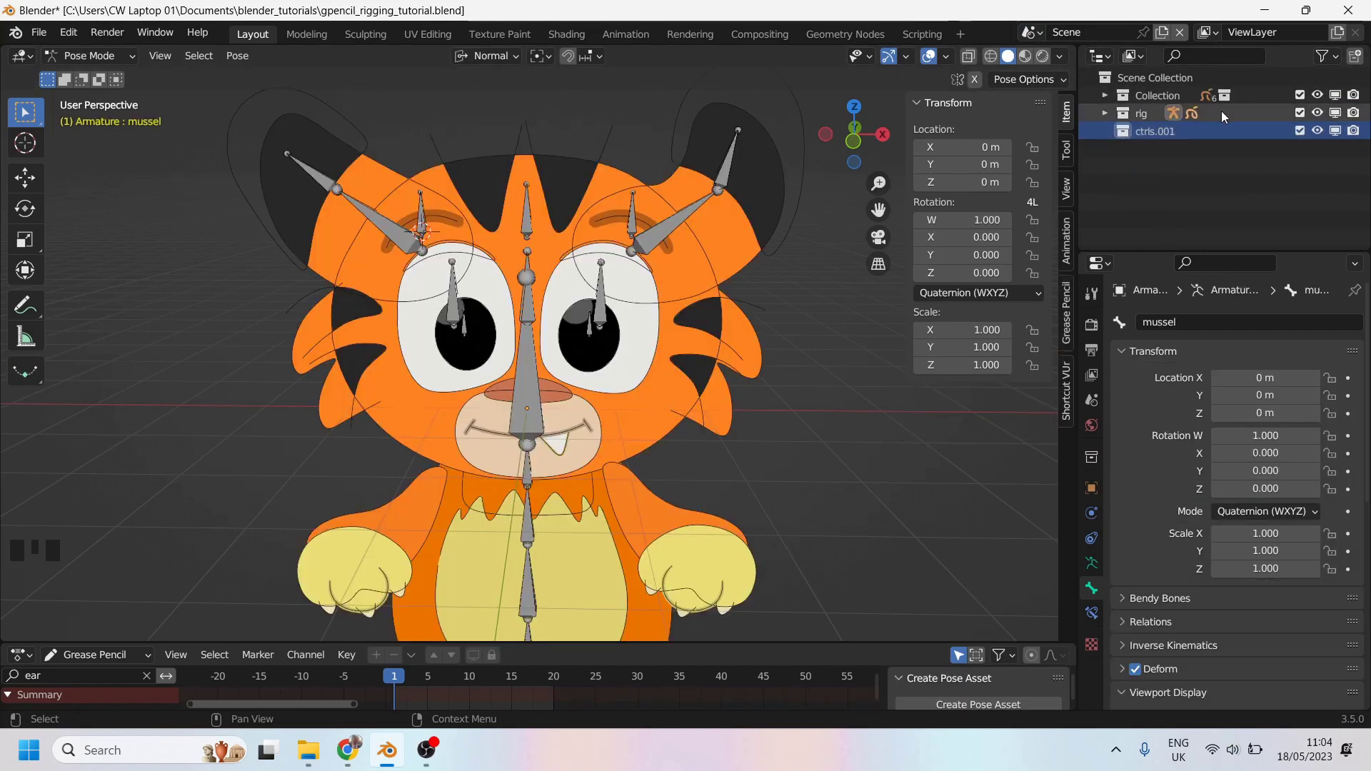
left_click(1126, 116)
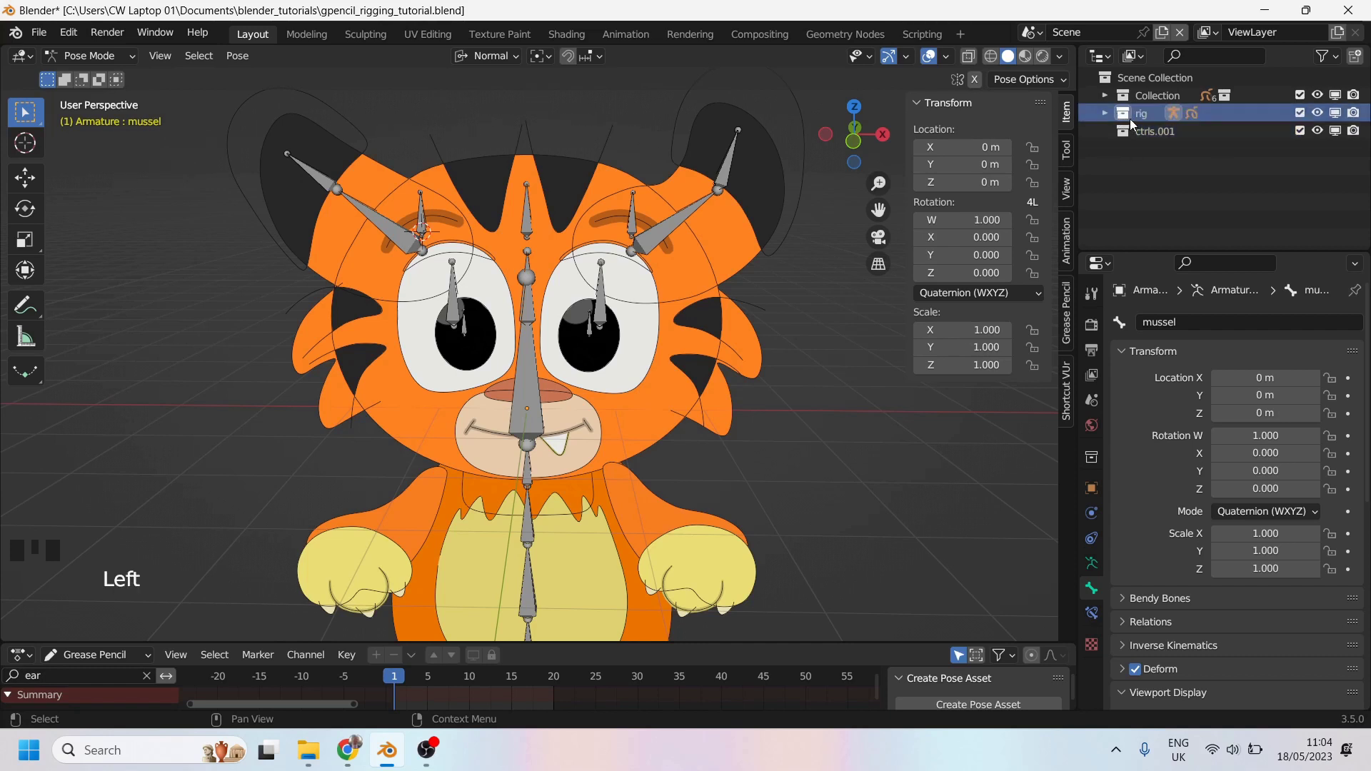
left_click(1125, 96)
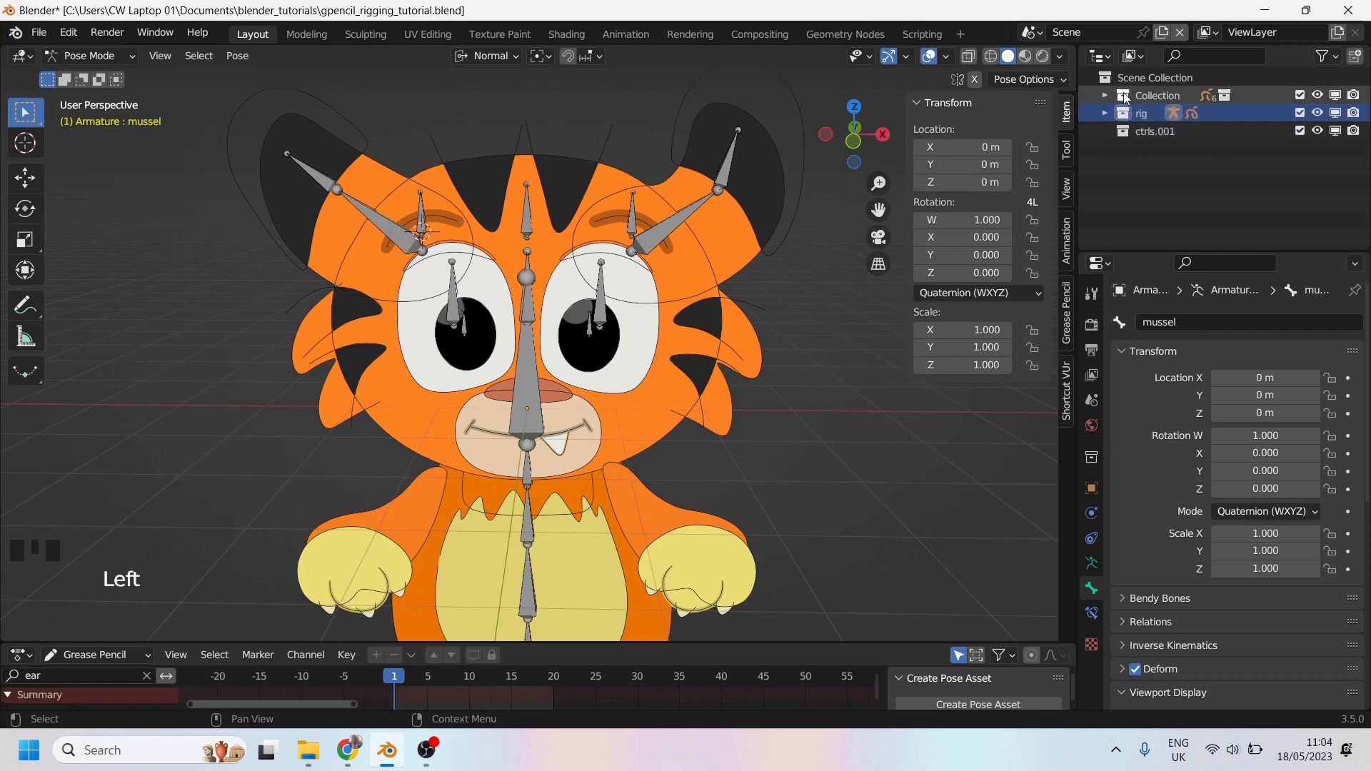
left_click(1127, 131)
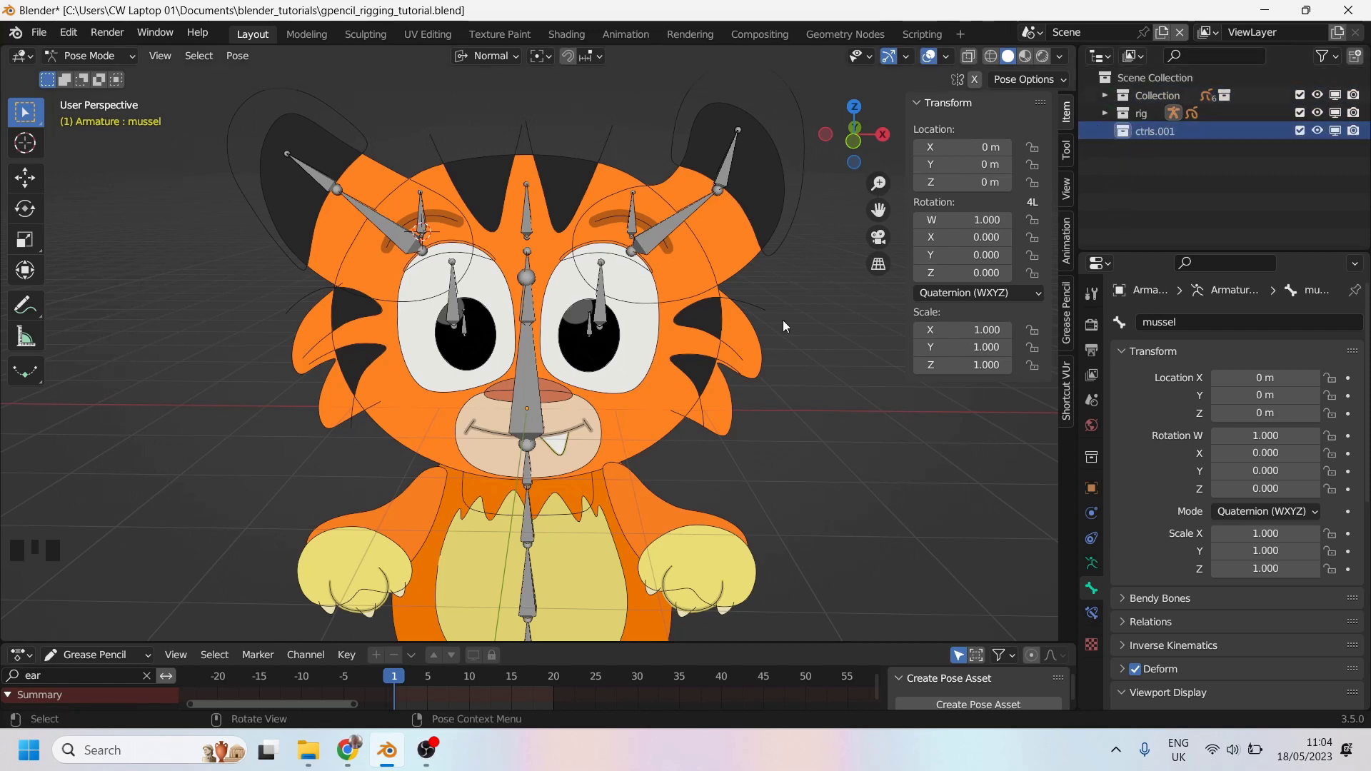
scroll(677, 324, "down", 3)
Add a Bezier curve object and delete all of its default points
middle_click_drag(677, 324, 586, 327, "shift")
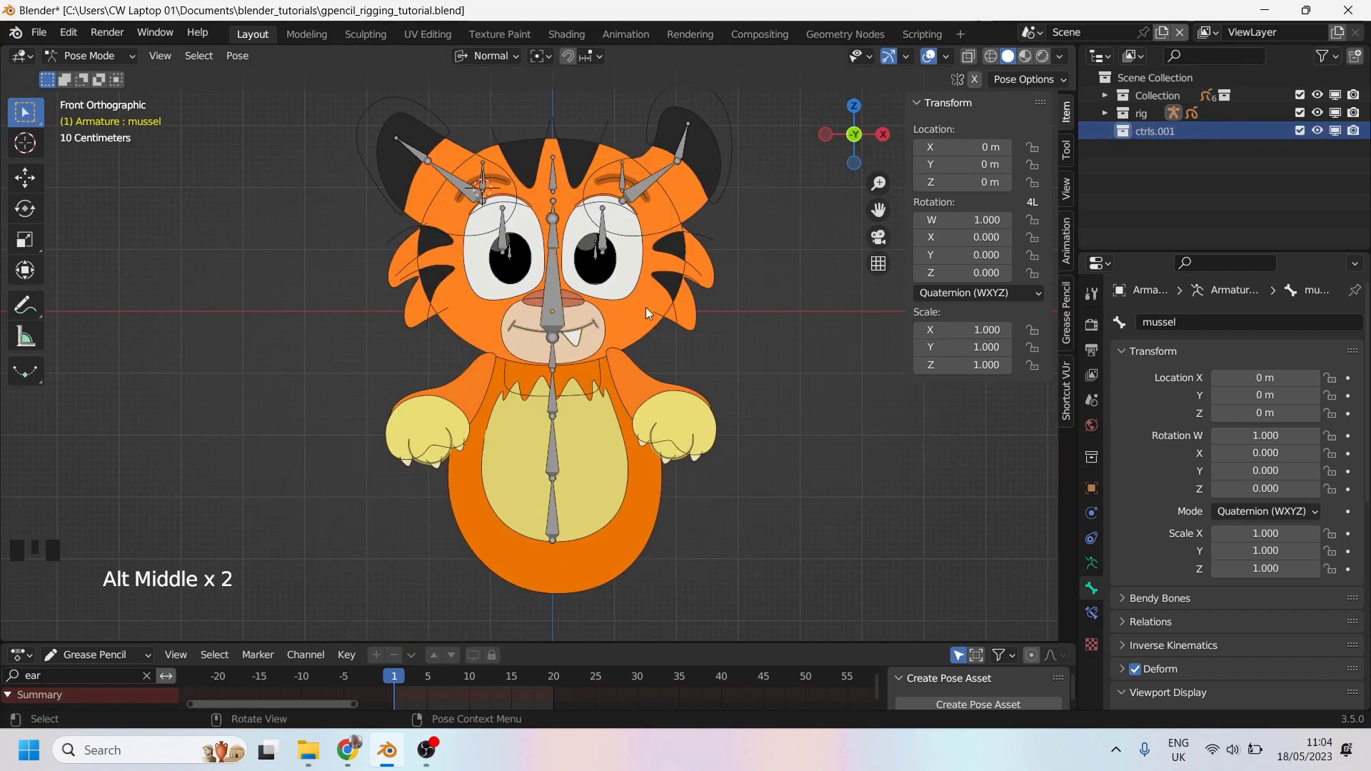
left_click(330, 308)
key("shift+a")
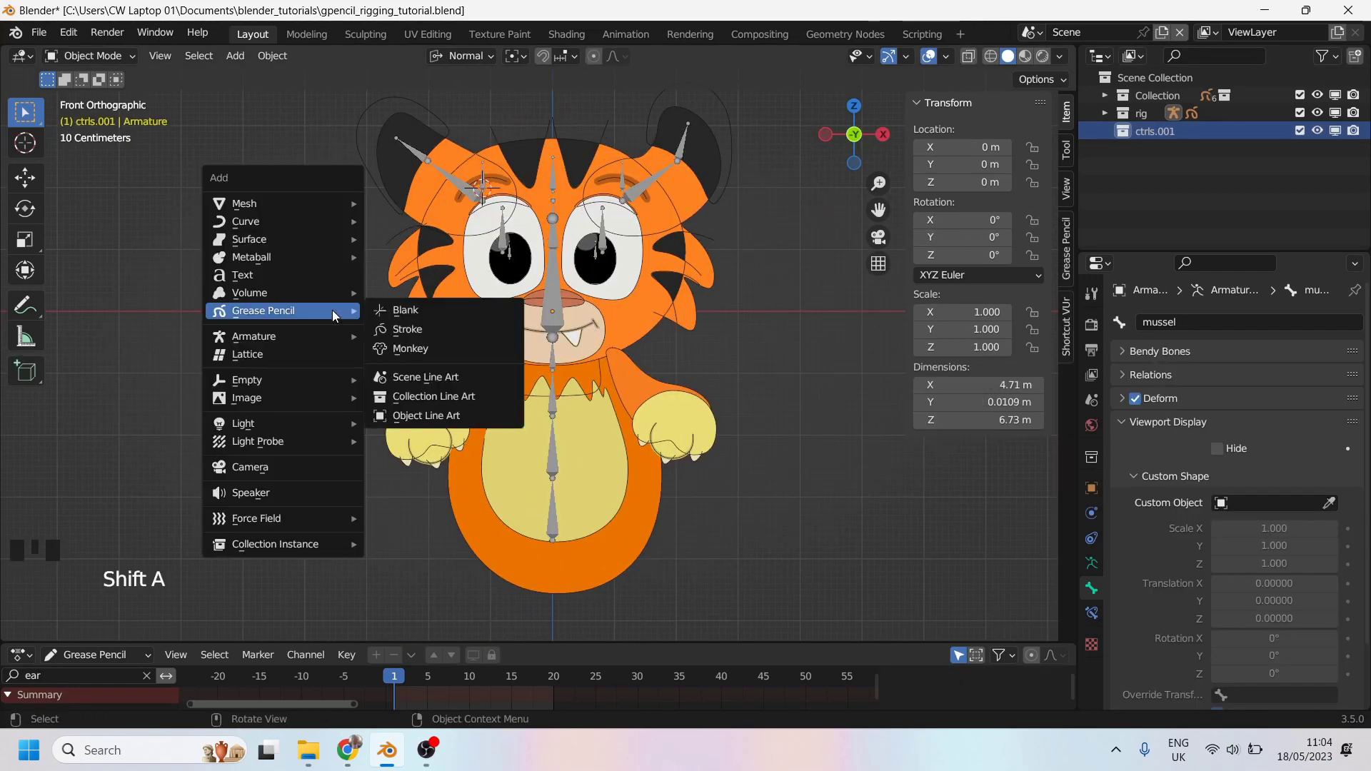
mouse_move(335, 221)
left_click(420, 226)
key("Tab")
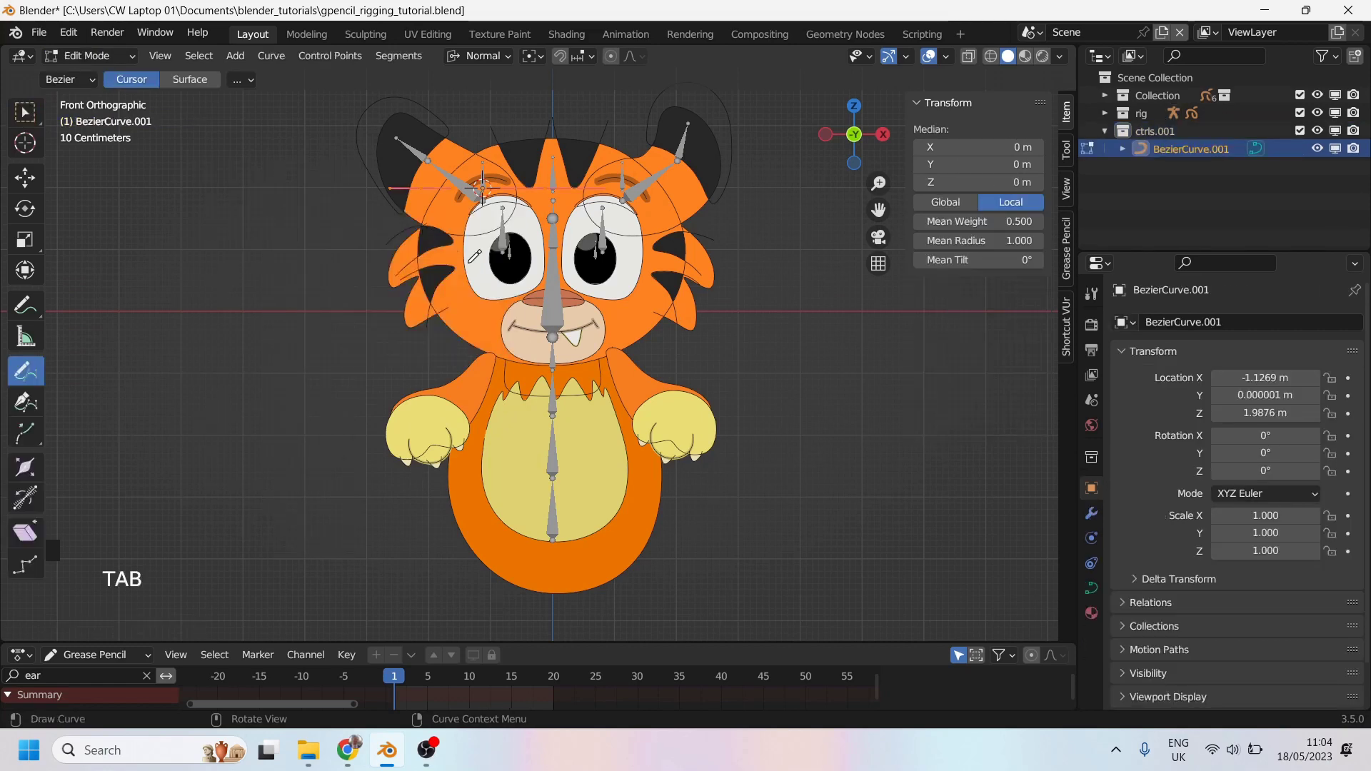
key("a")
key("Delete")
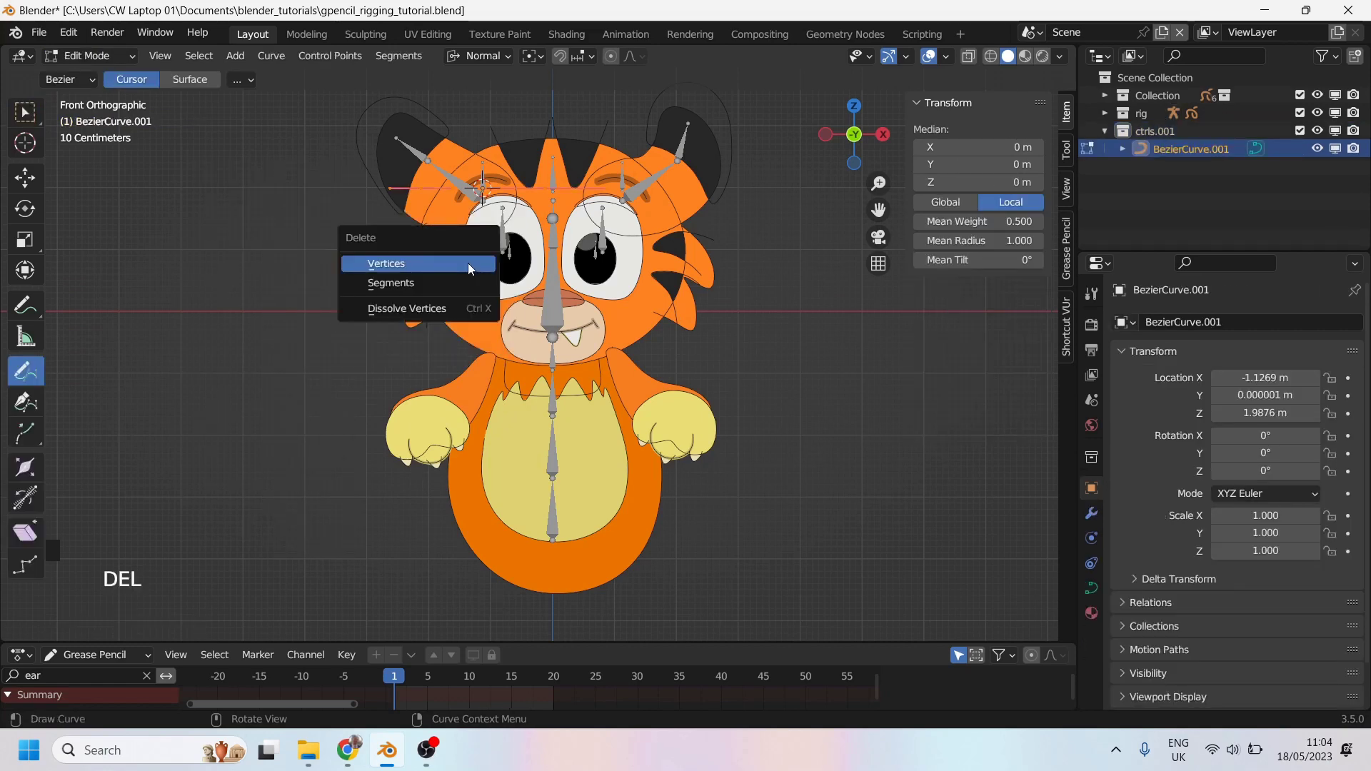
left_click(470, 262)
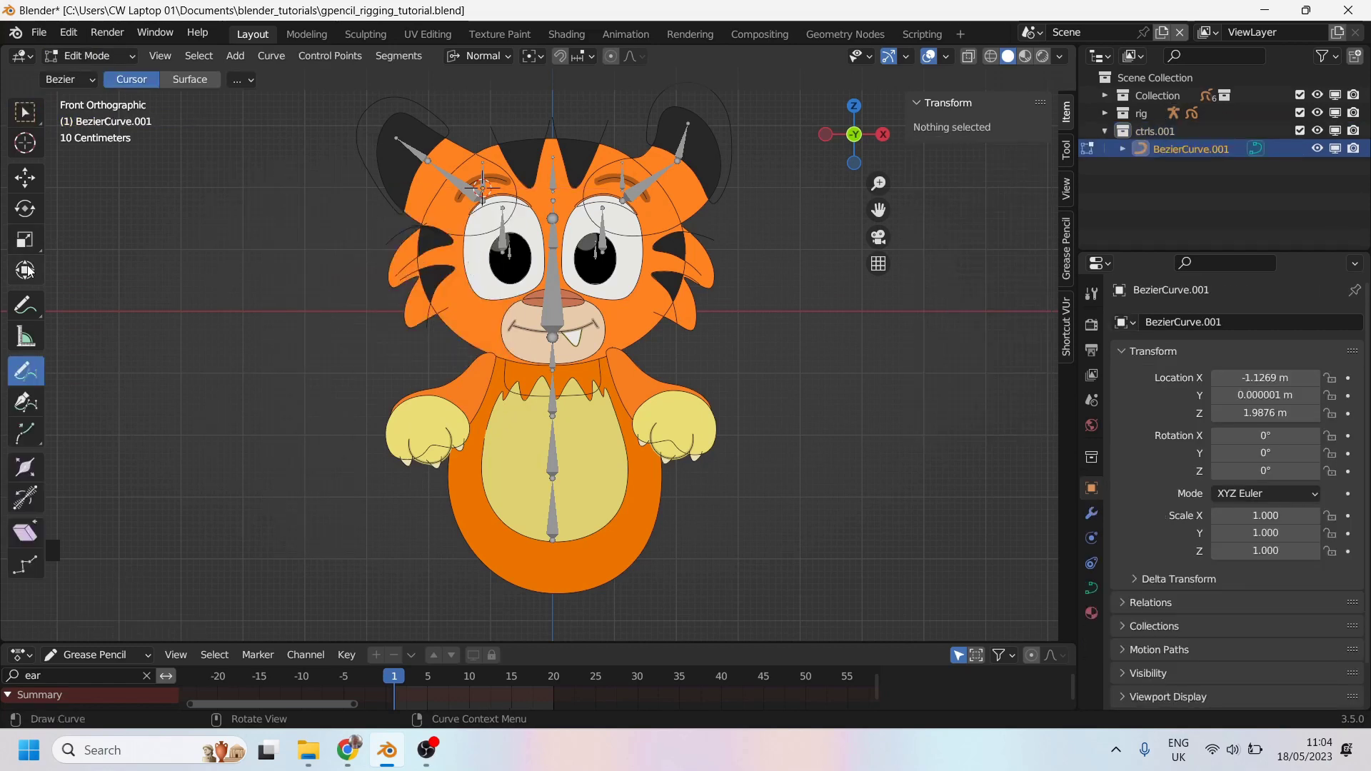
Draw a circle around the left pupil on screen with the Draw tool, then leave Edit Mode
scroll(429, 315, "up", 2)
middle_click_drag(428, 314, 429, 291, "shift")
scroll(485, 218, "up", 2)
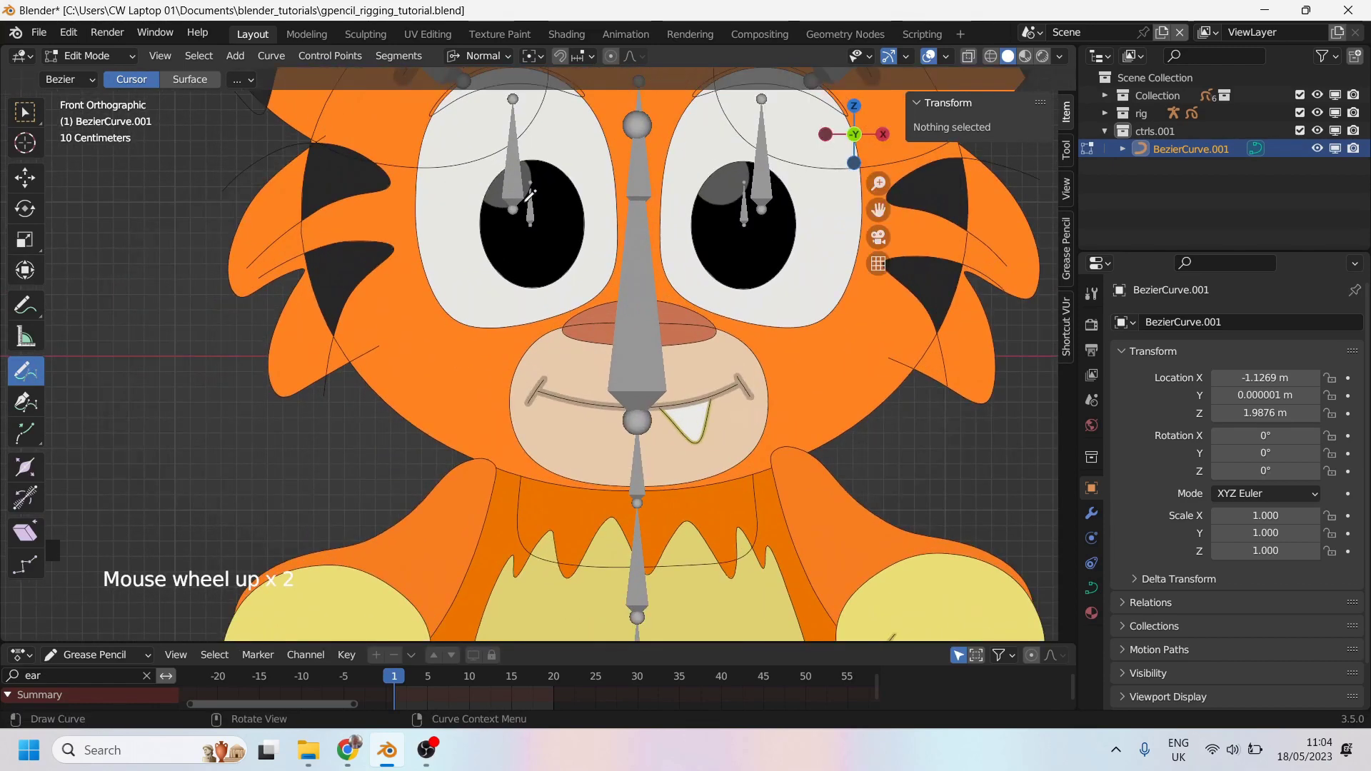
left_click(499, 152)
mouse_move(459, 224)
left_mouse_down()
mouse_move(529, 281)
mouse_move(603, 263)
left_mouse_up()
middle_click_drag(687, 233, 612, 264, "shift")
key("Tab")
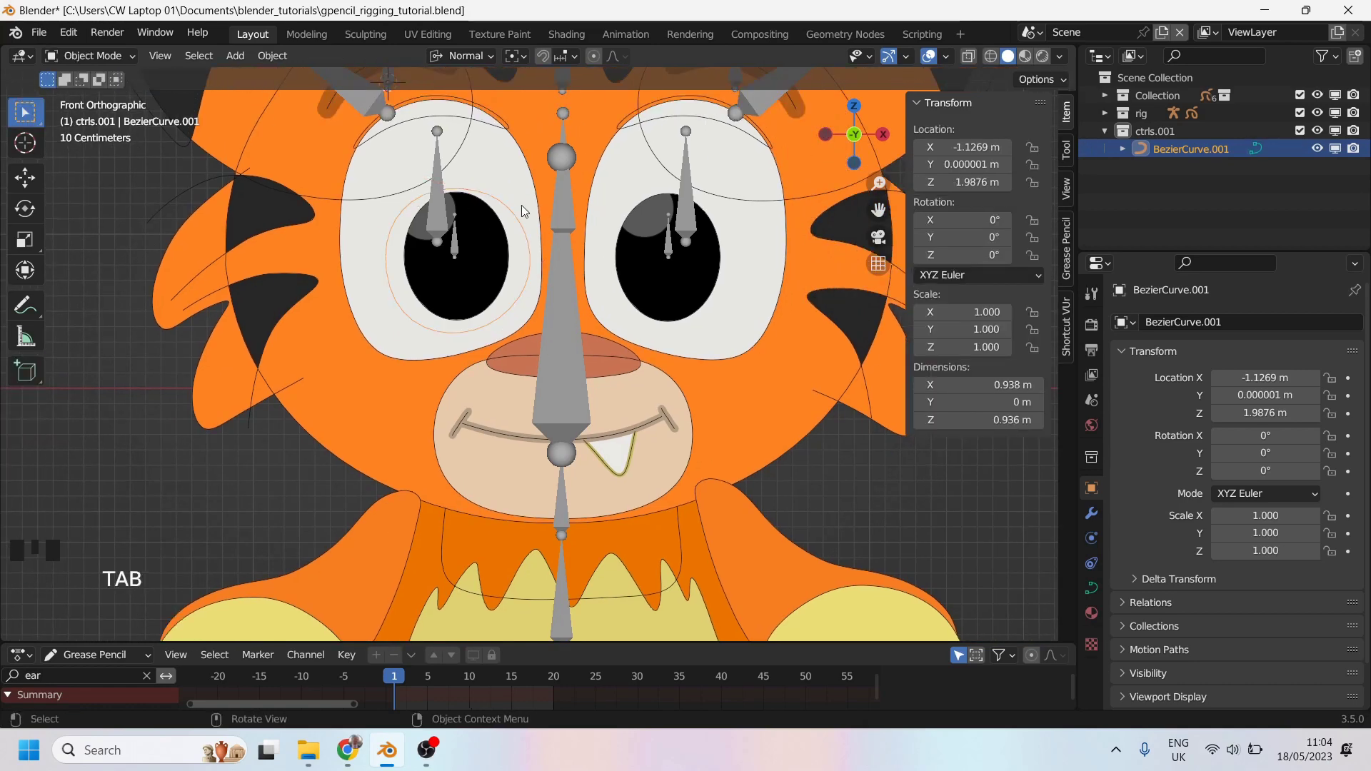
Rename the curve object to 'pupil.r' with F2
key("F2")
type("pupil.r")
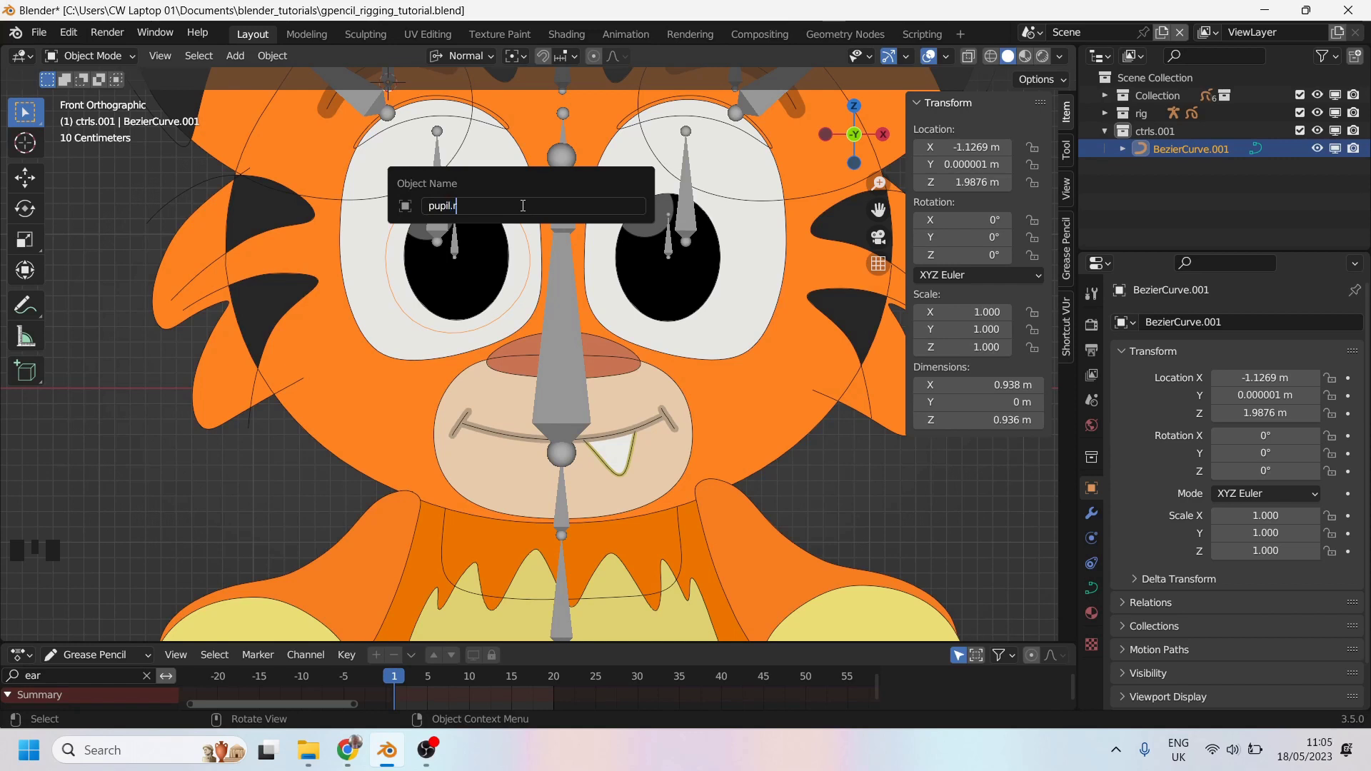
key("Return")
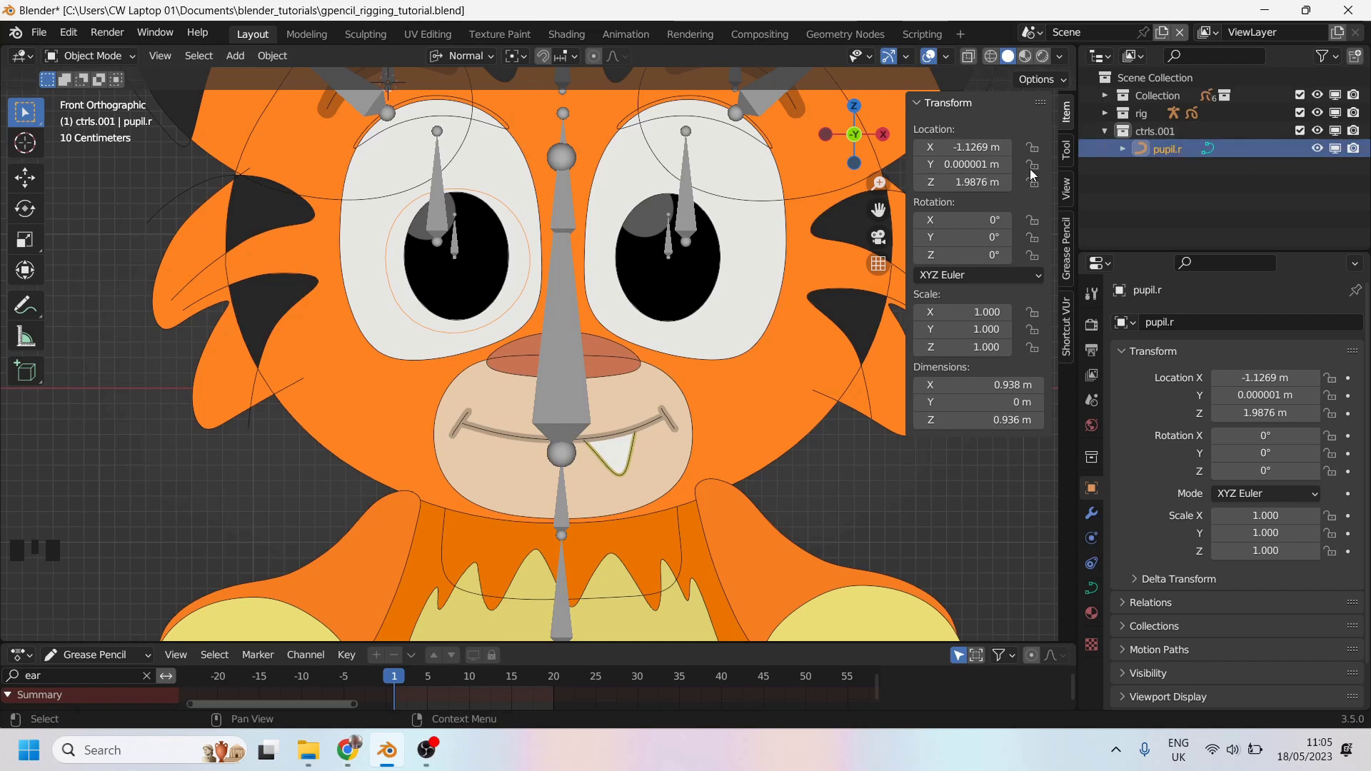
Select the tiger armature and put it into Pose Mode
left_click(460, 252)
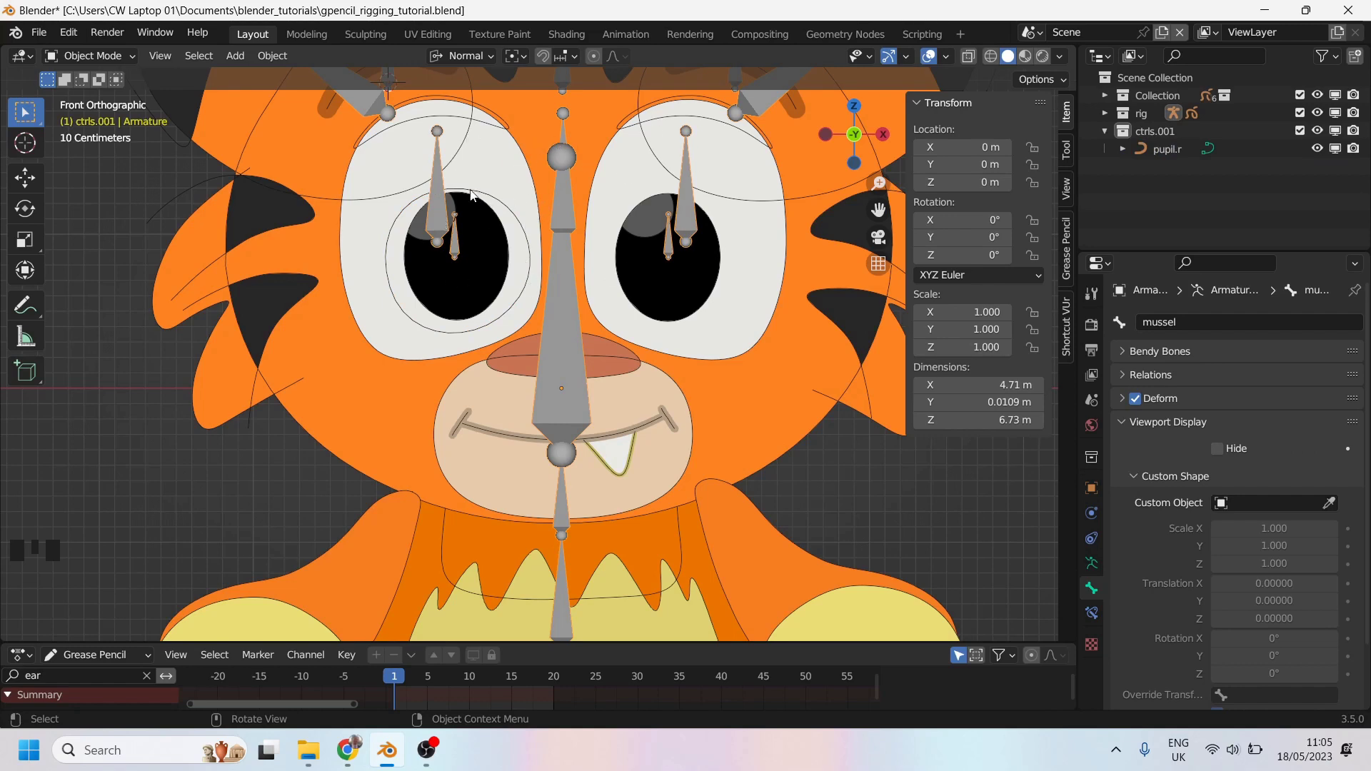
key("ctrl+Tab")
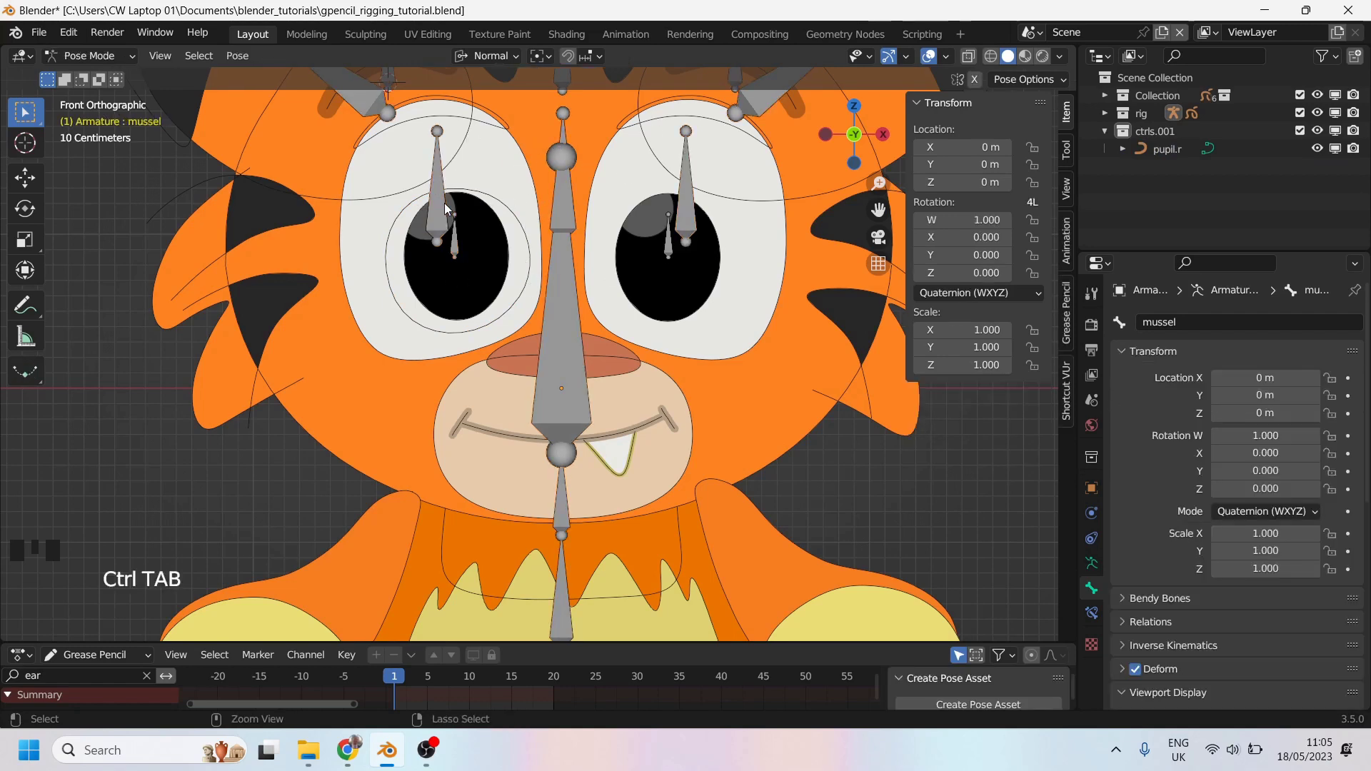
left_click(444, 203)
left_click(432, 207)
key("Tab")
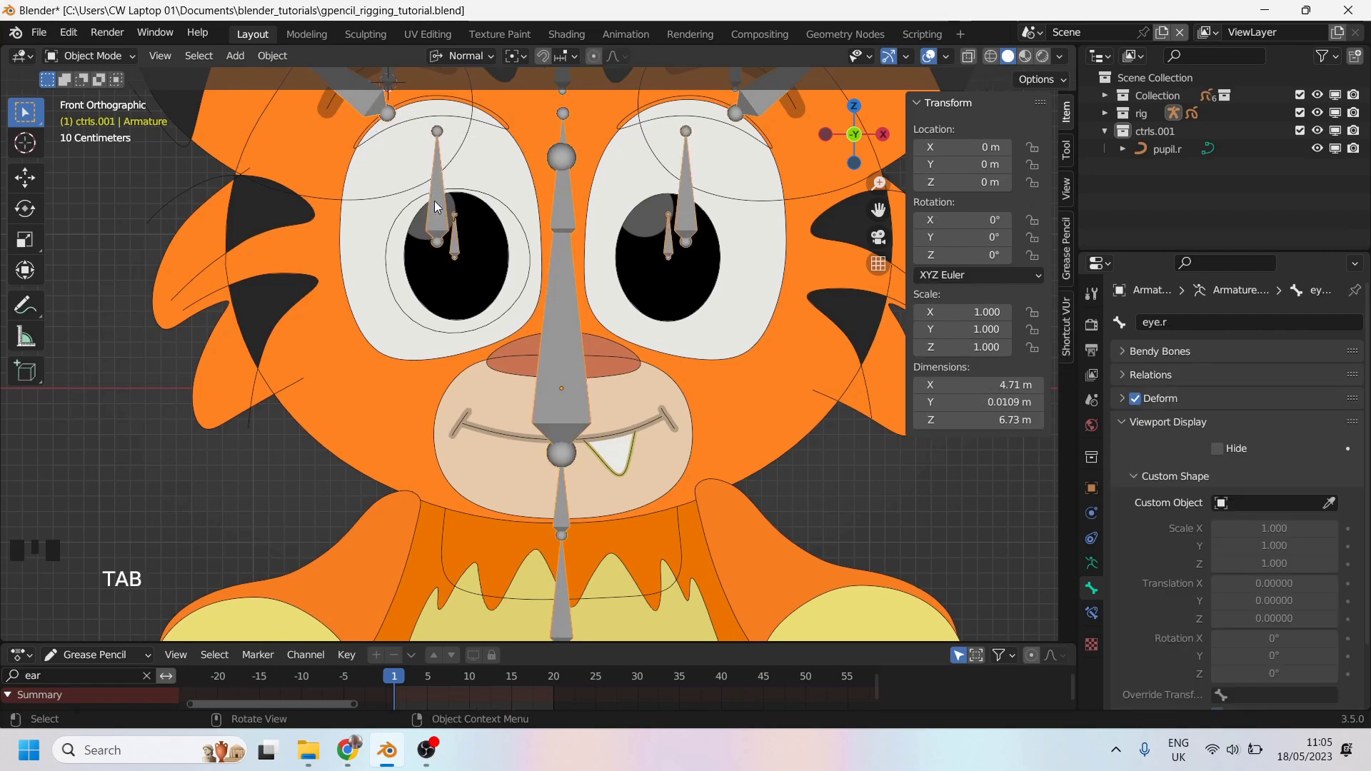
key("Tab")
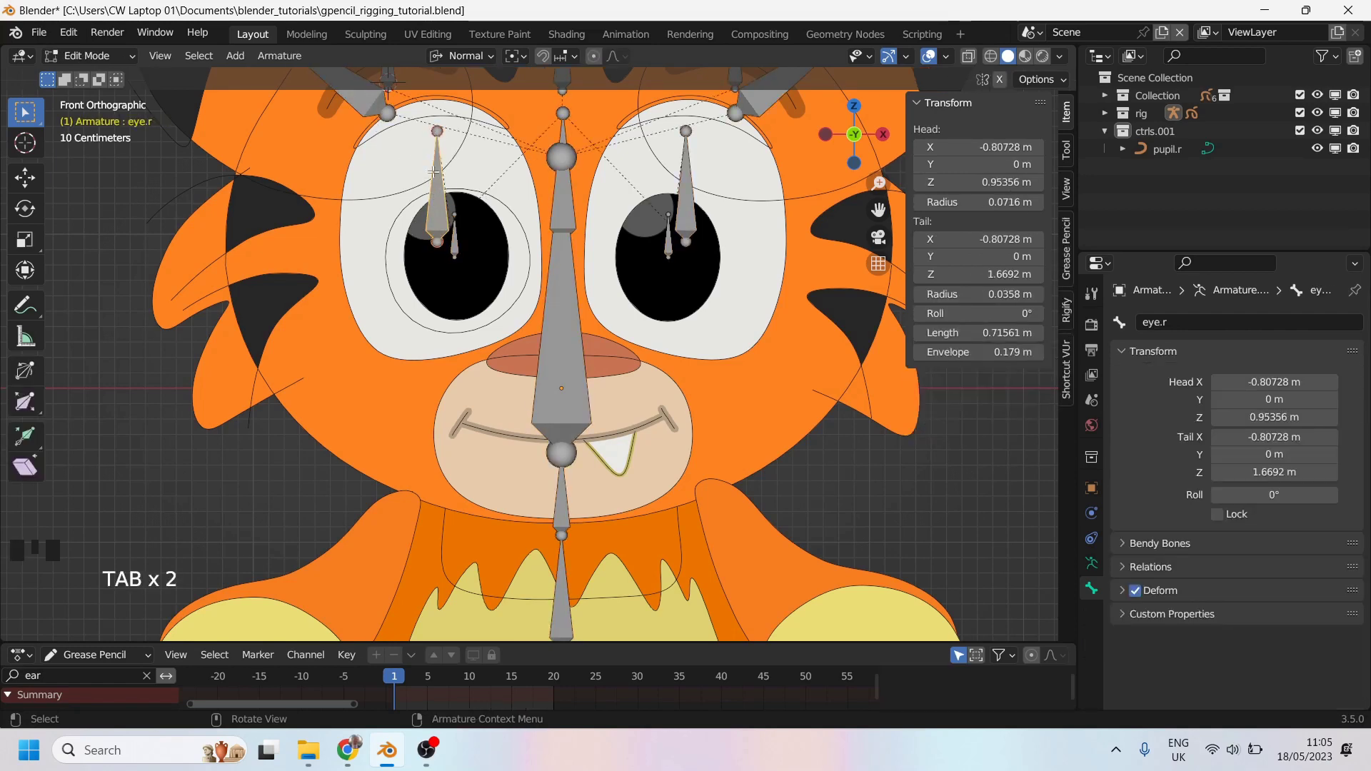
key("Tab")
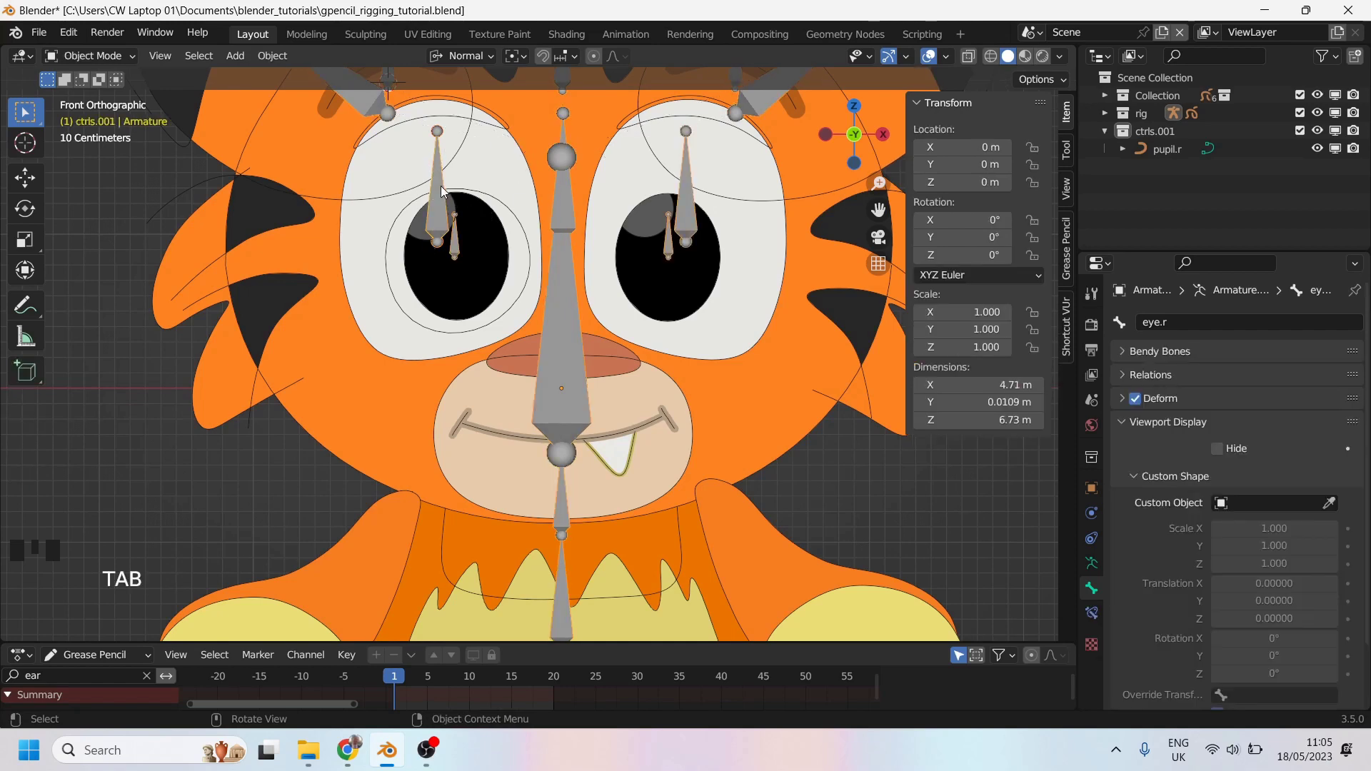
key("ctrl+Tab")
Select the pupil.r bone in the right eye by cycling through overlapping bones
left_click(436, 198)
left_click(435, 198)
left_click(435, 200)
left_click(441, 228)
left_click(454, 235)
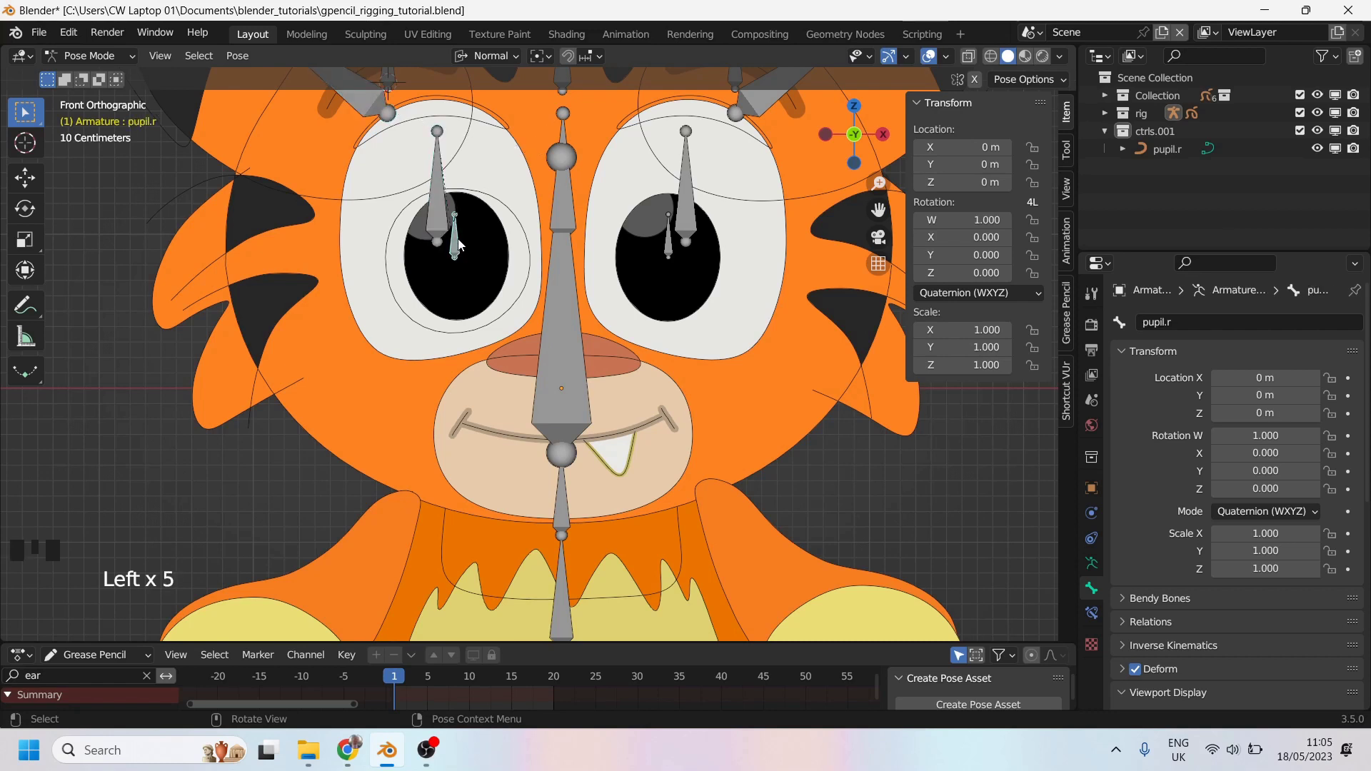
Set the pupil.r curve as the pupil.r bone's Custom Shape object
key("g")
right_click(477, 260)
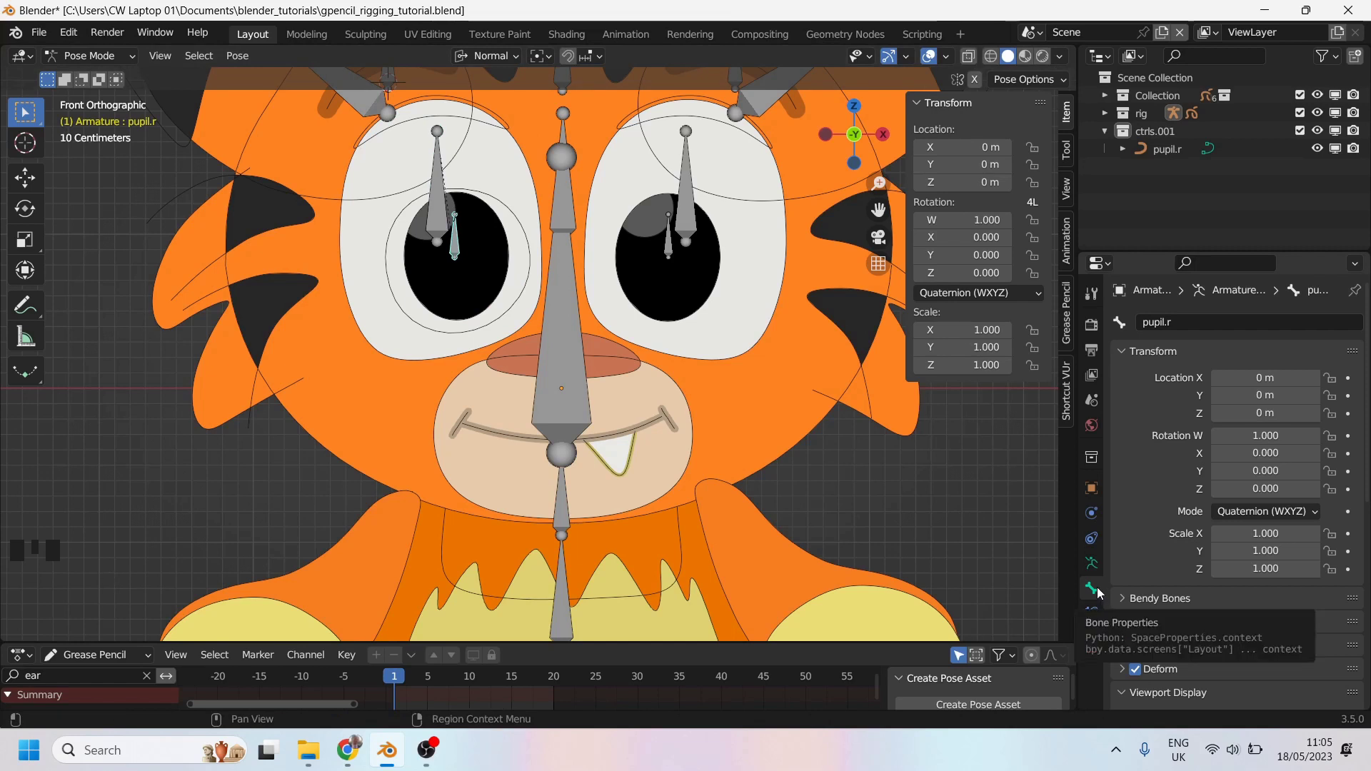
scroll(1142, 409, "down", 10)
scroll(1158, 436, "down", 2)
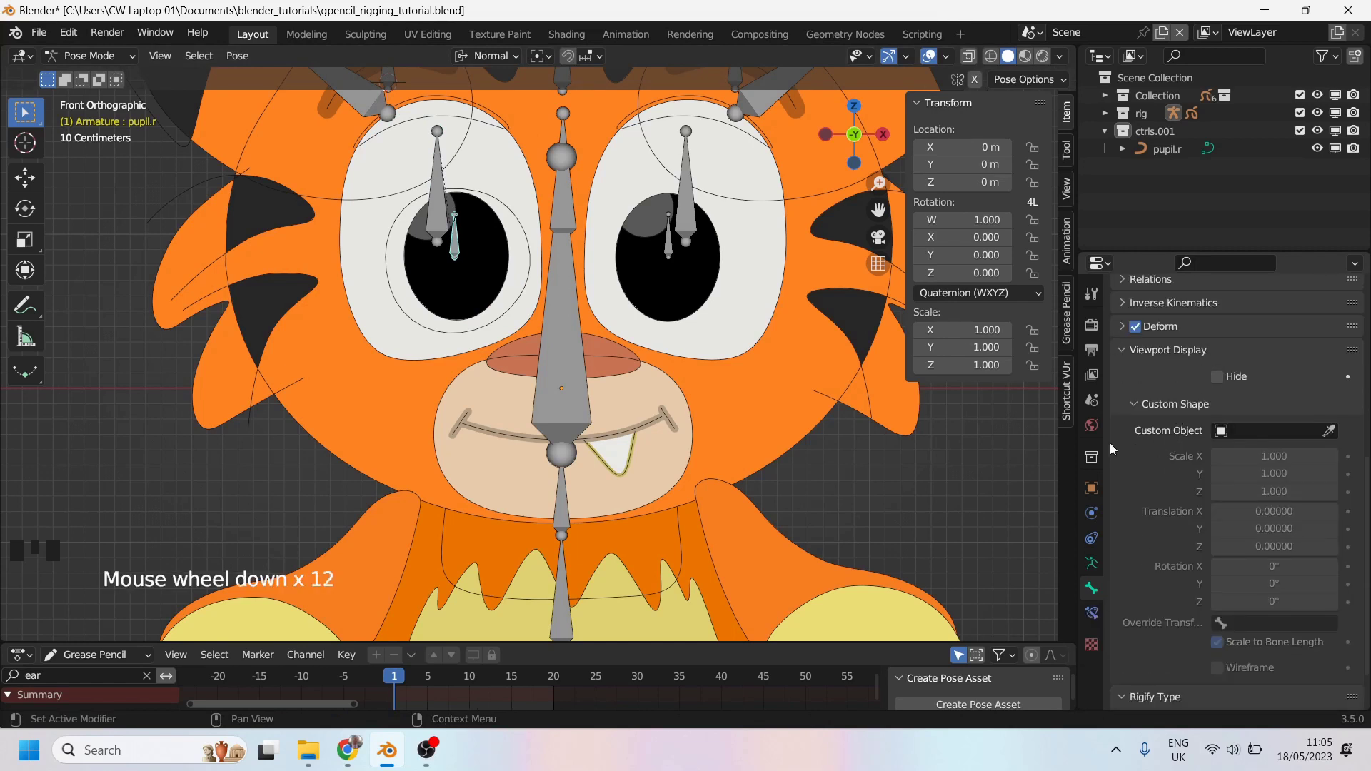
left_click(1241, 433)
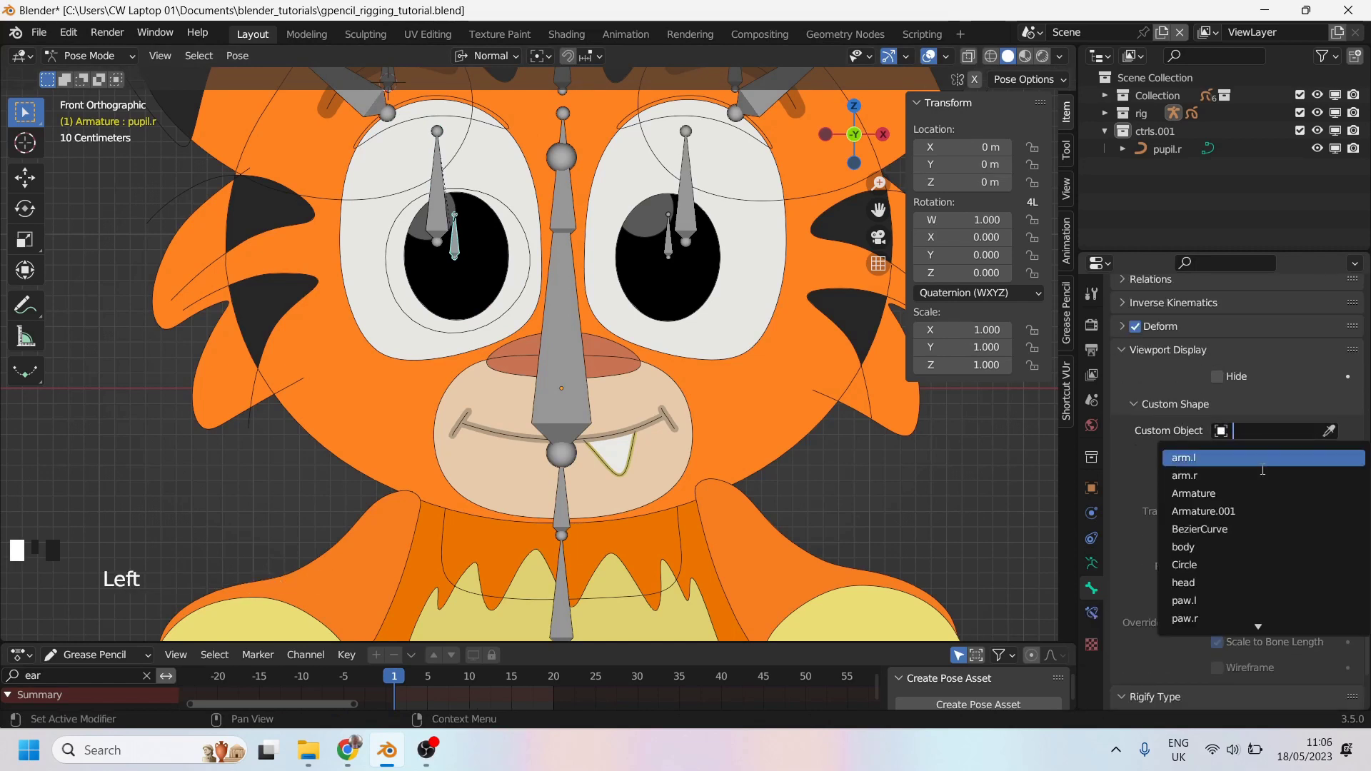
type("pup")
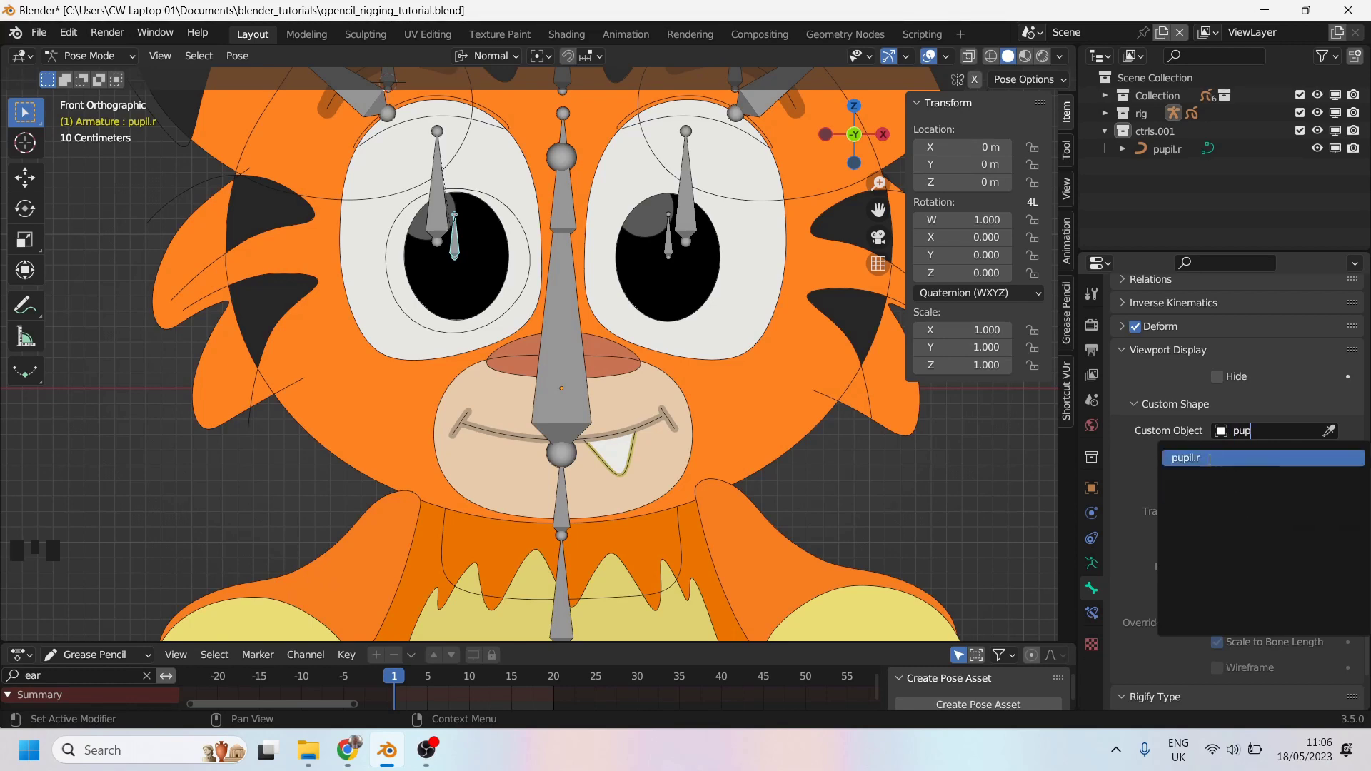
left_click(1209, 457)
middle_click_drag(519, 241, 600, 247)
Turn off Scale to Bone Length for the pupil.r bone's custom shape
scroll(600, 247, "down", 2)
scroll(466, 289, "up", 2)
scroll(446, 345, "up", 3)
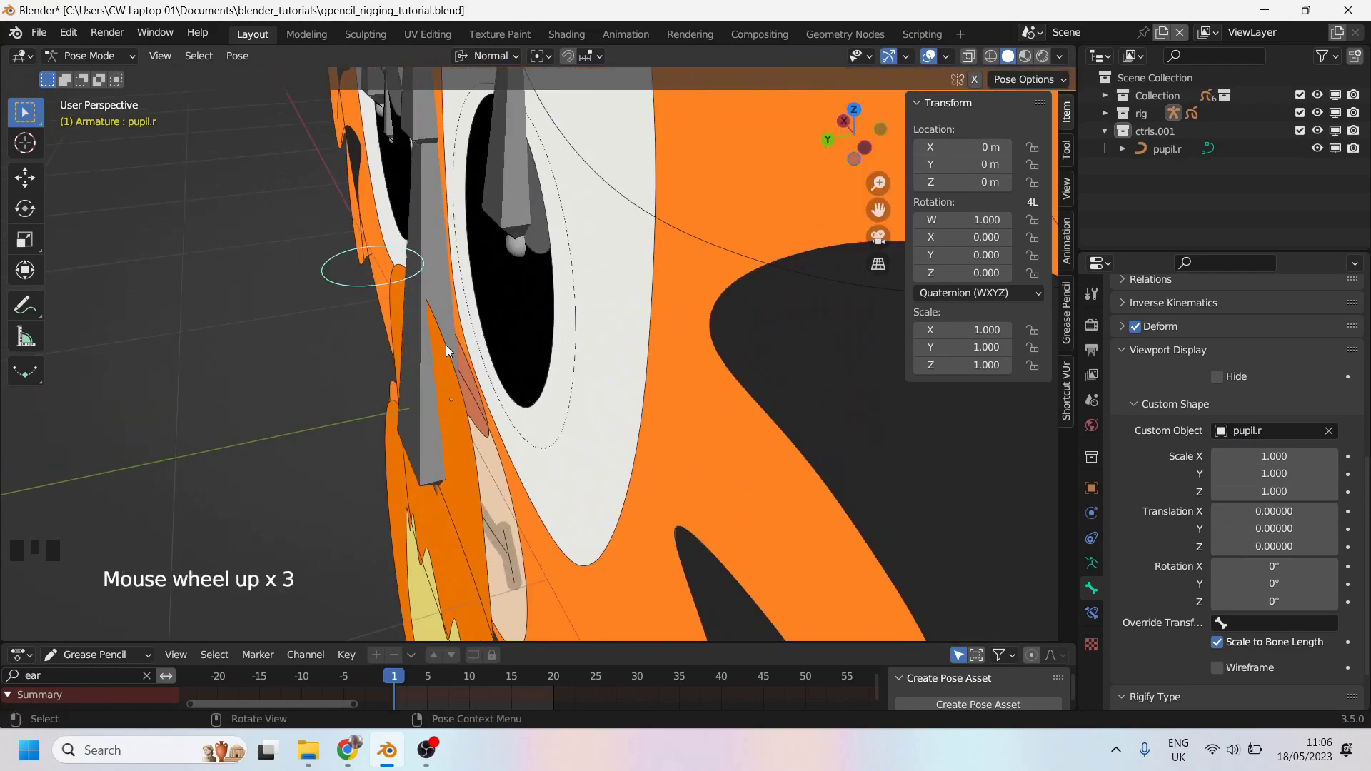
middle_click_drag(445, 345, 659, 371, "shift")
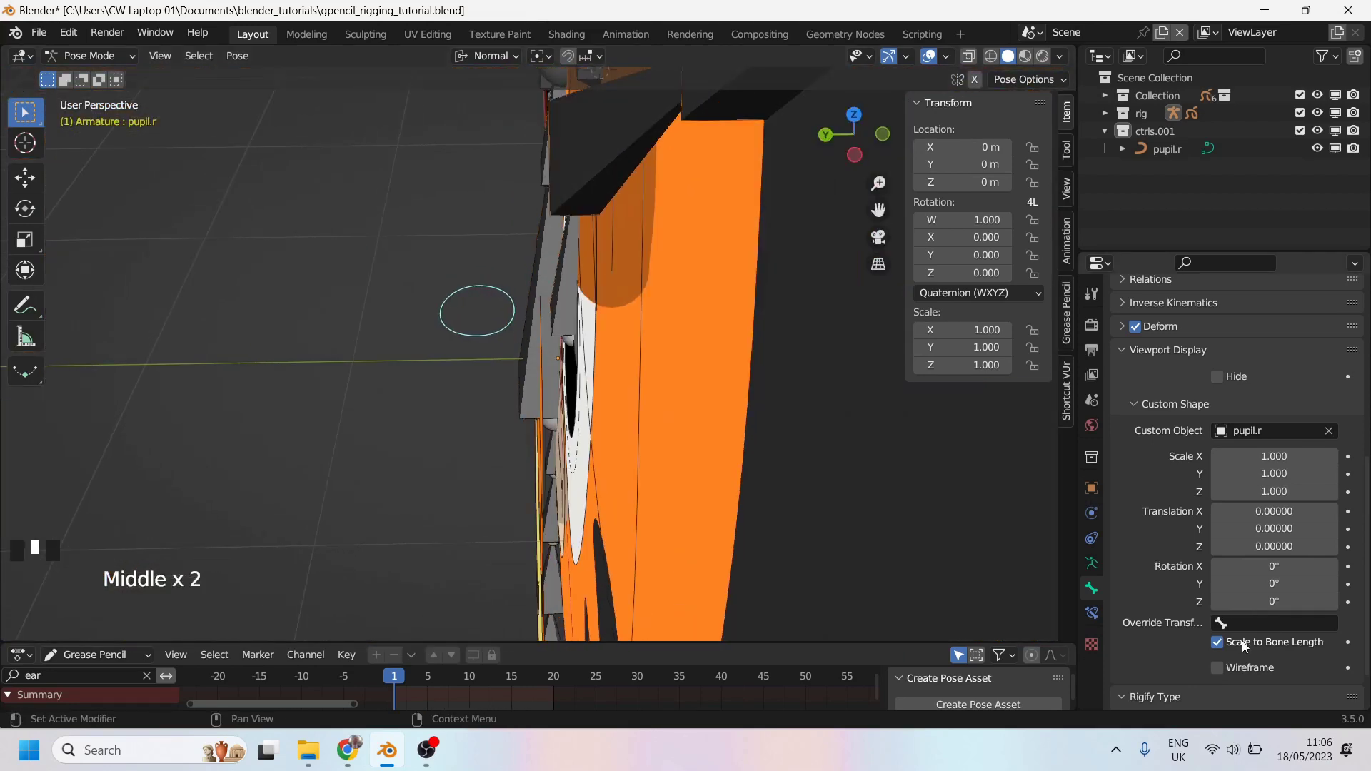
left_click(1220, 647)
middle_click_drag(710, 410, 638, 379)
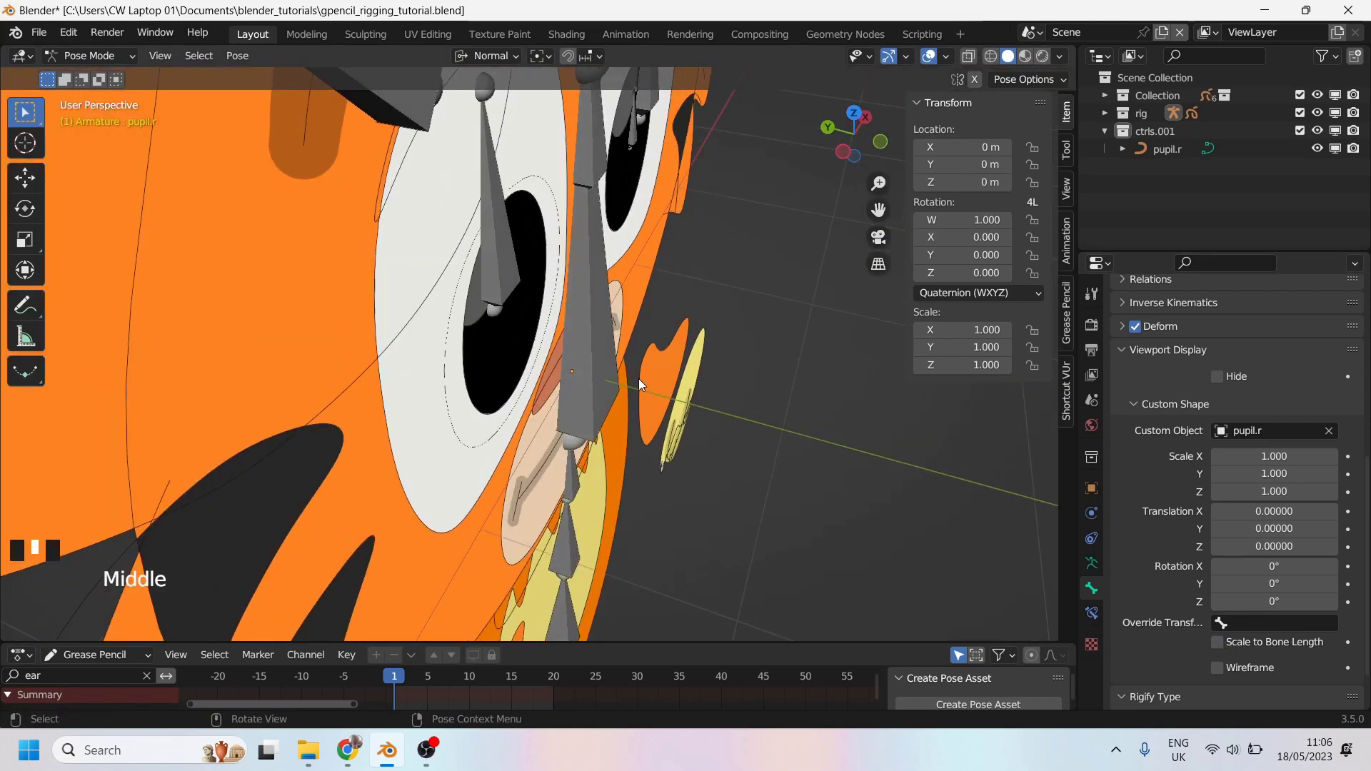
middle_click_drag(518, 191, 509, 285)
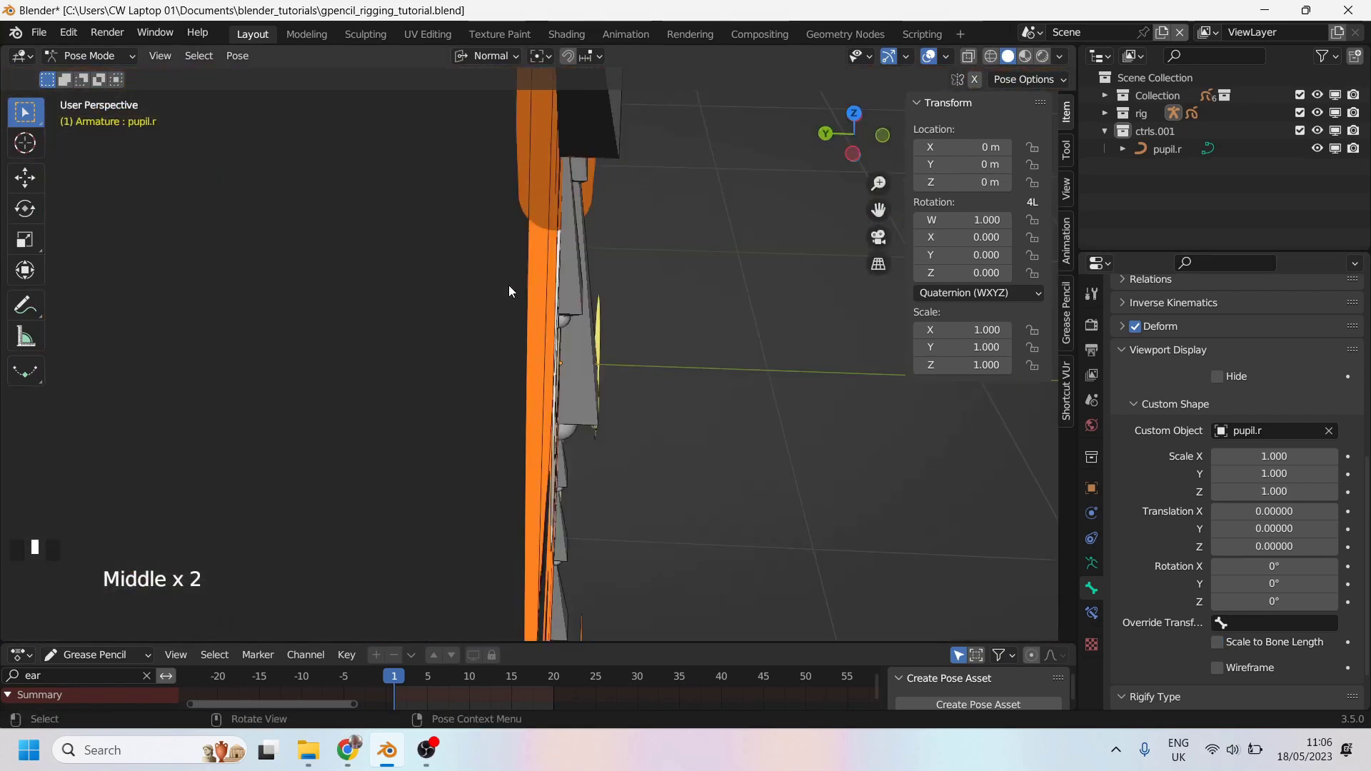
Set the custom shape's X rotation to -90
left_click(1277, 566)
type("-90")
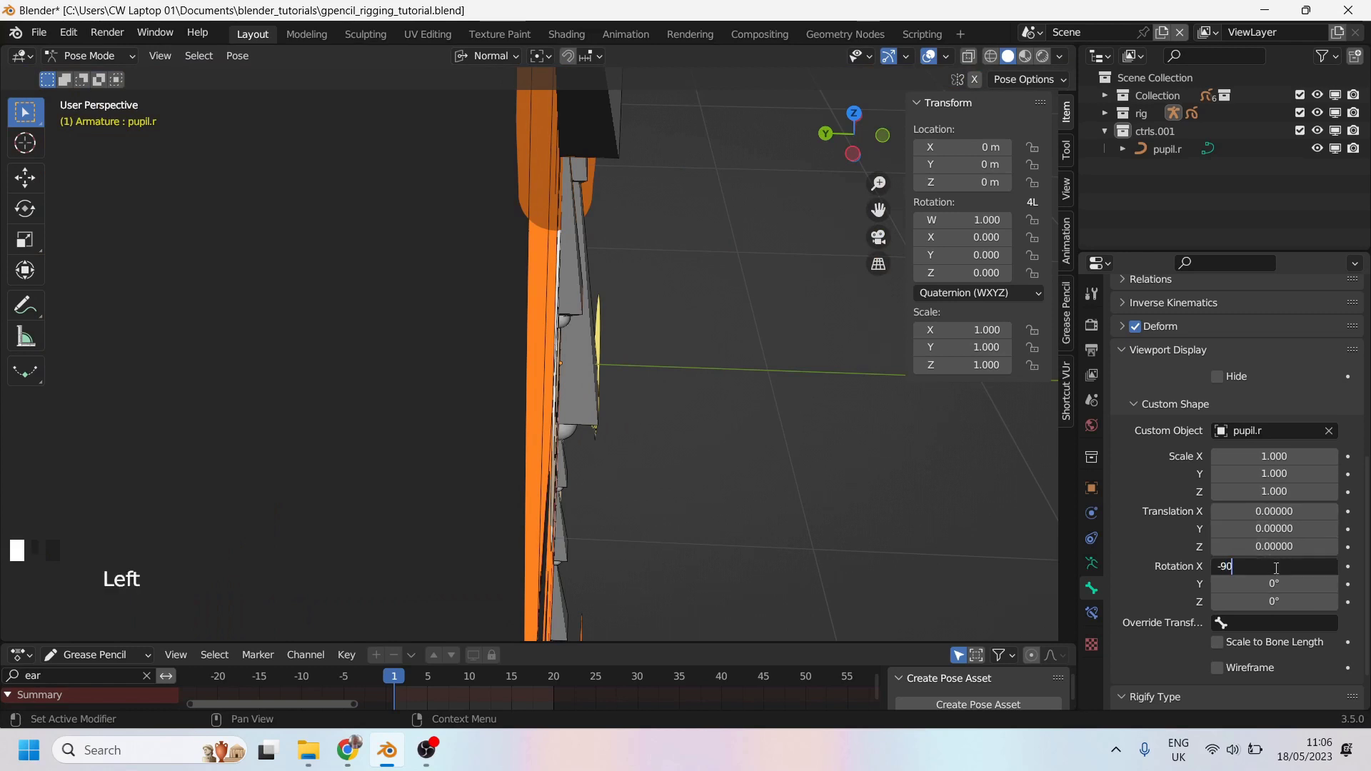
key("Return")
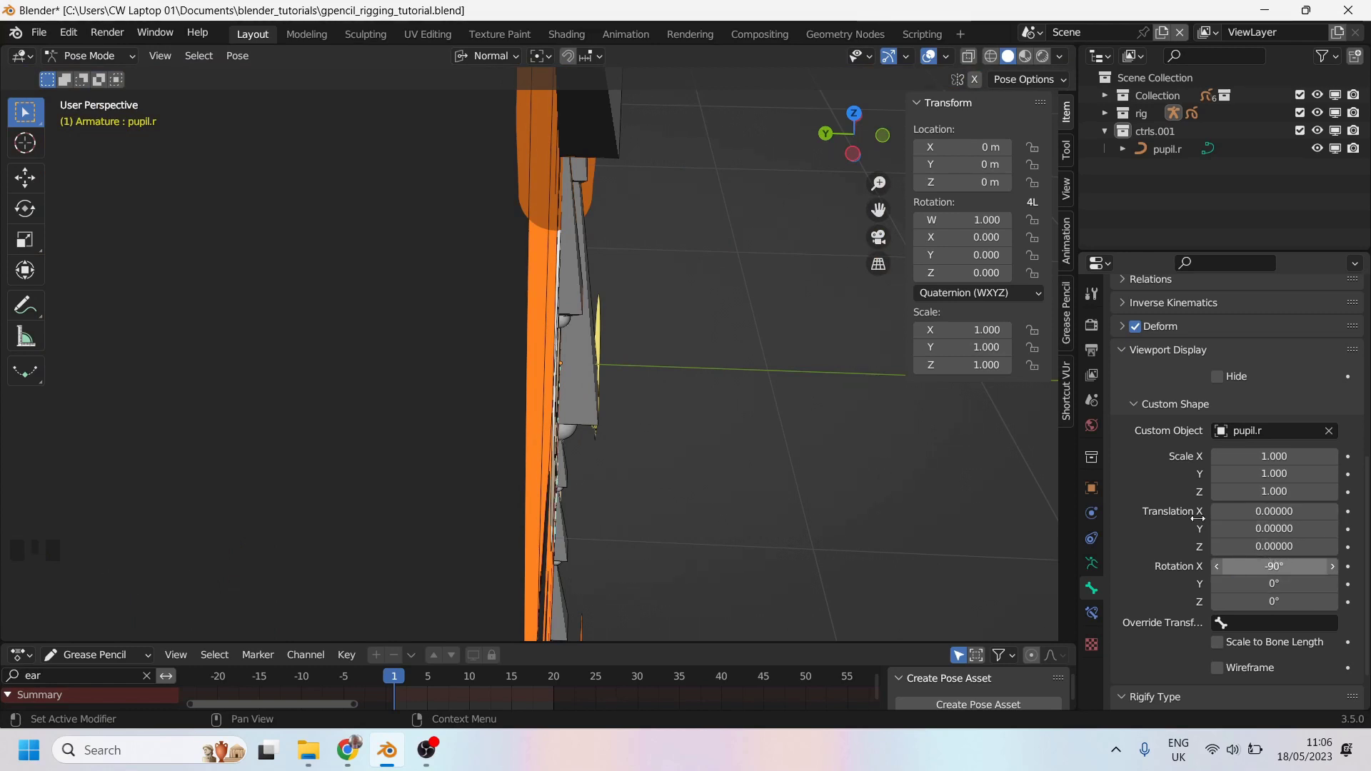
middle_click_drag(850, 410, 553, 389)
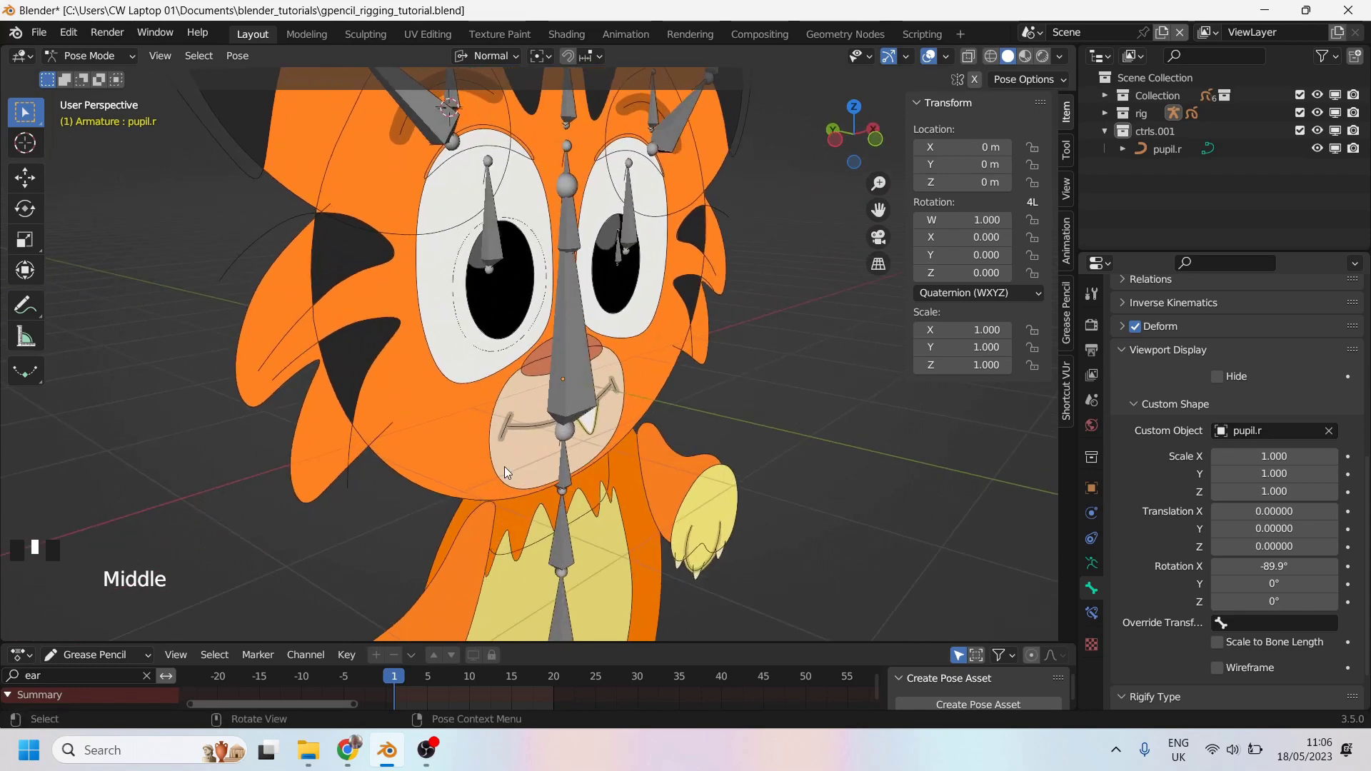
Re-enter -90 to fix the -89.9° X rotation, then check the circle and select eye.r
left_click(1276, 567)
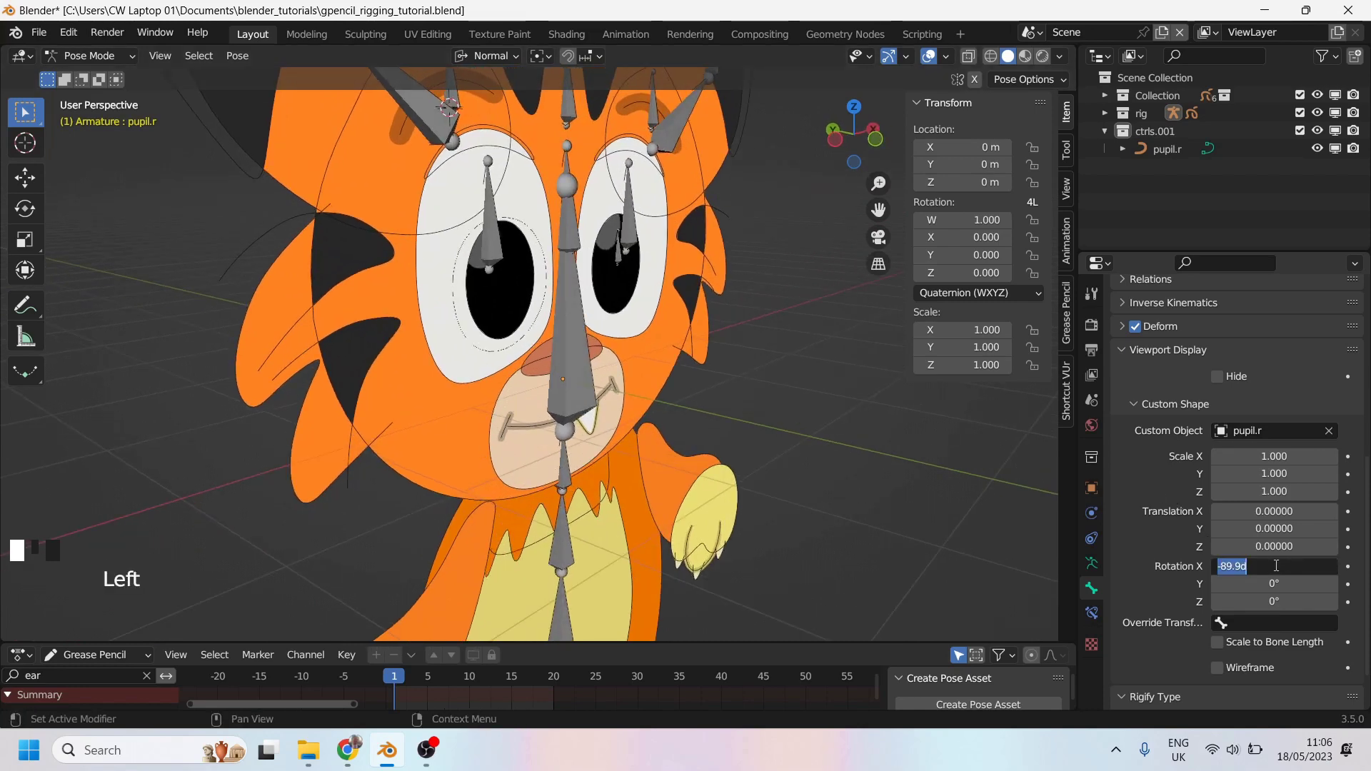
type("-90")
key("Return")
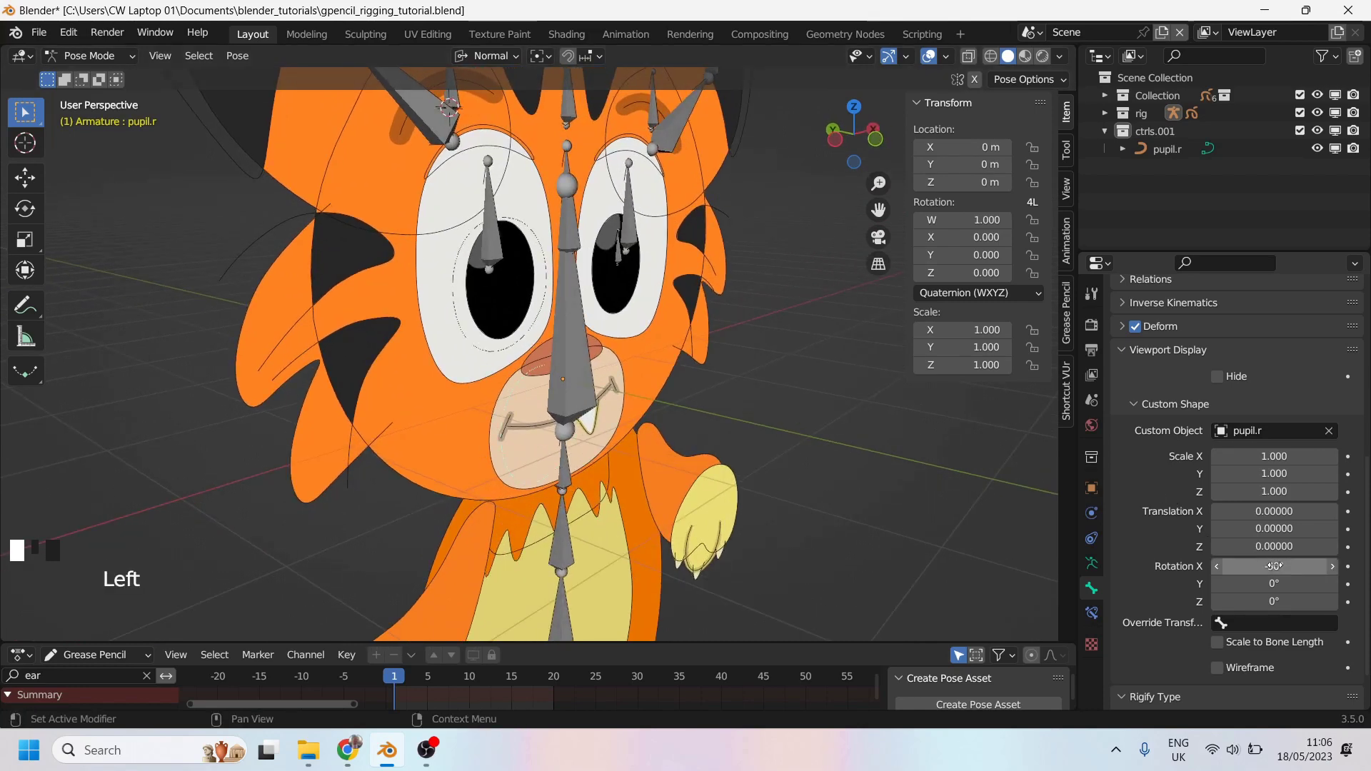
middle_click_drag(700, 420, 433, 345)
scroll(486, 389, "up", 2)
middle_click_drag(456, 188, 507, 233)
left_click(486, 204)
In Edit Mode, snap the 3D cursor to the pupil.r bone's selected tail joint
scroll(556, 223, "down", 2)
scroll(557, 242, "up", 1)
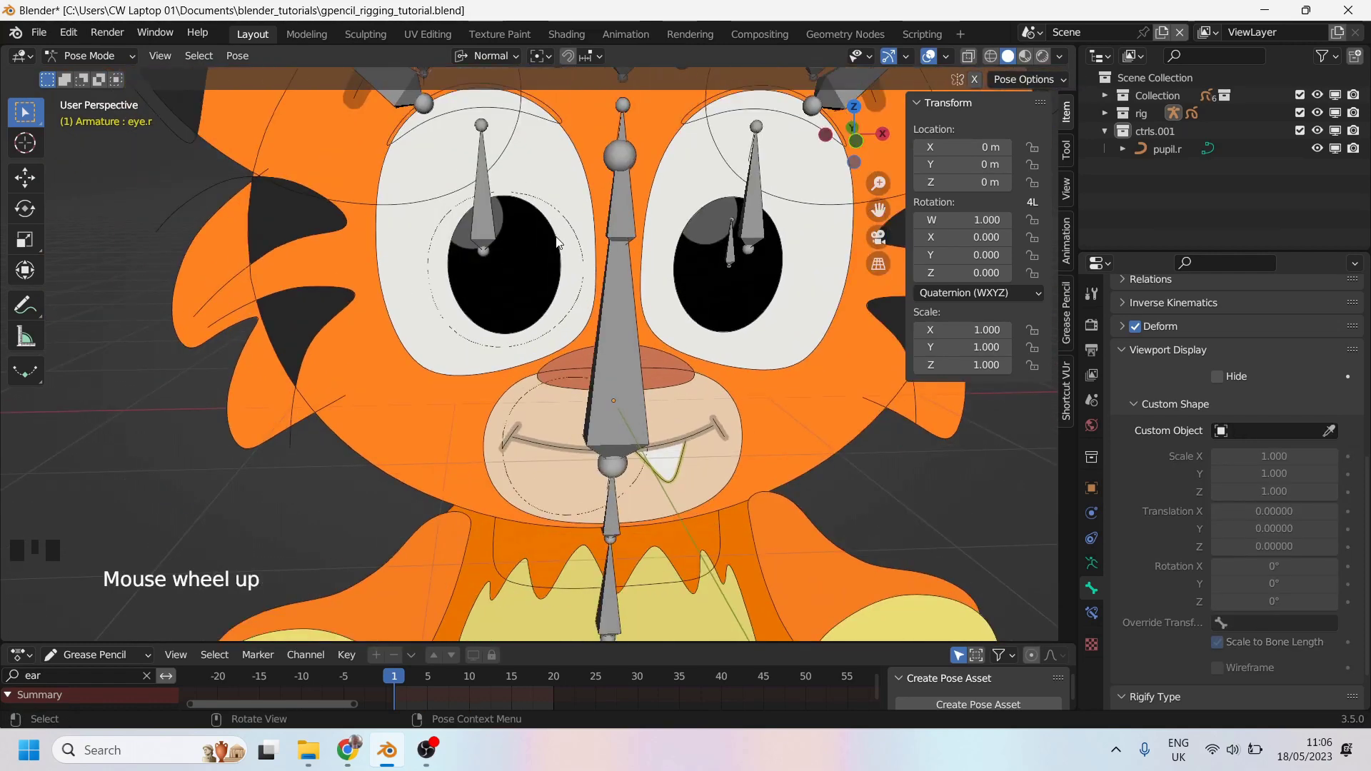
key("Tab")
scroll(516, 259, "up", 1)
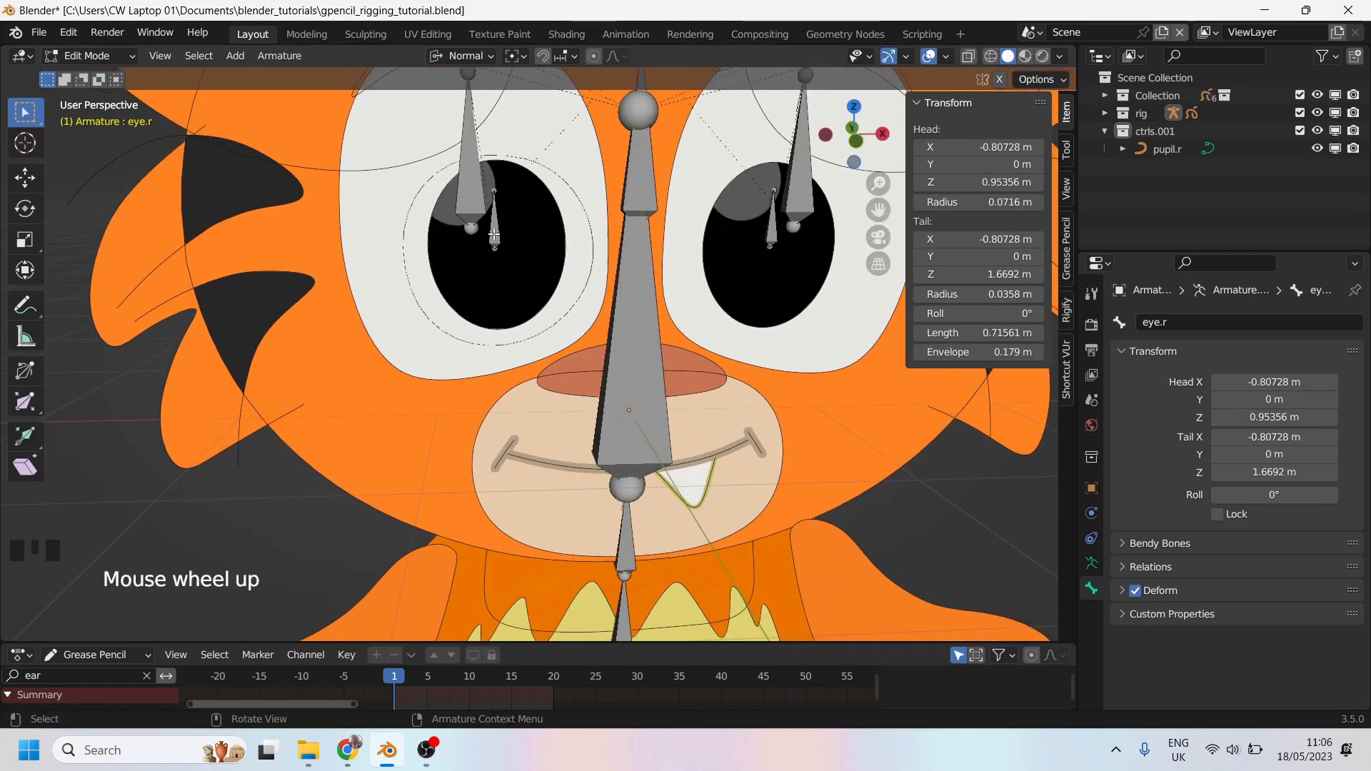
left_click(494, 232)
scroll(543, 291, "up", 3)
middle_click_drag(564, 336, 582, 371)
scroll(586, 382, "up", 2)
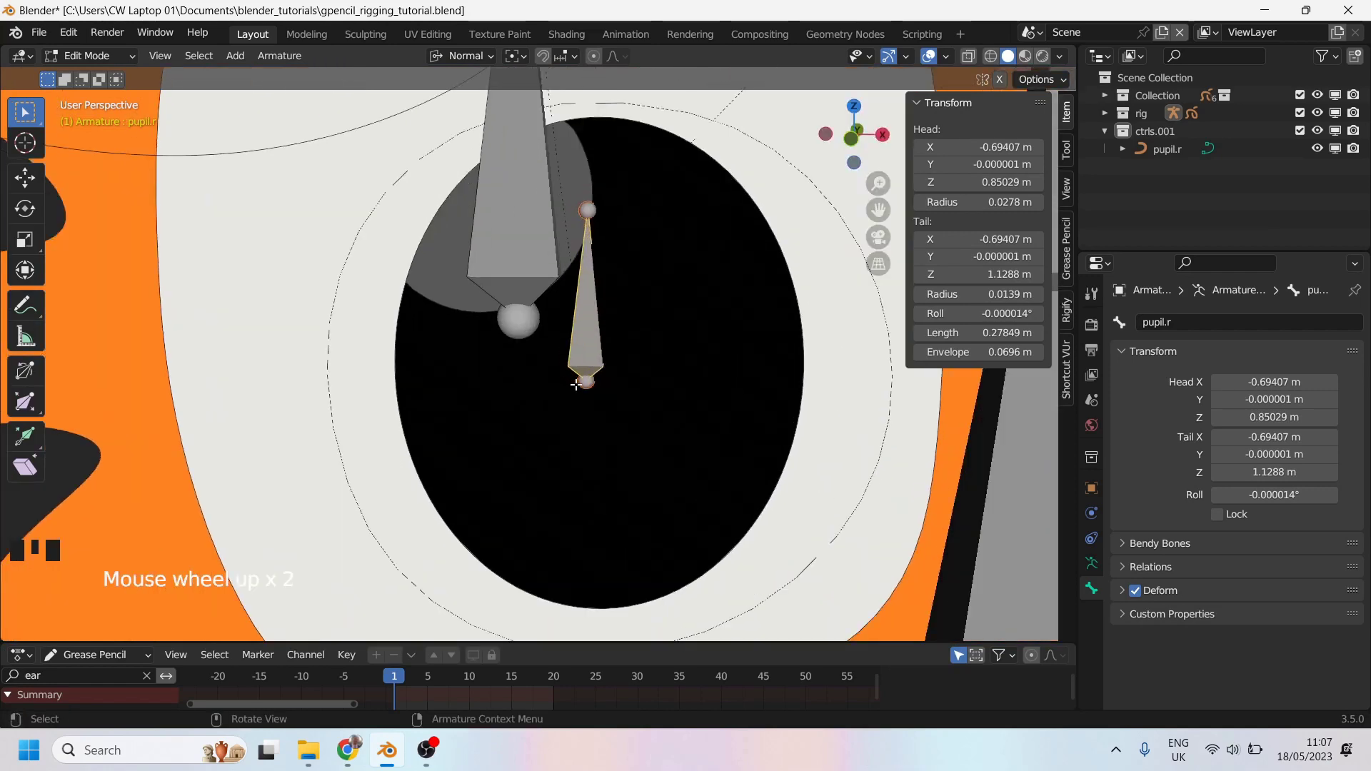
left_click(586, 382)
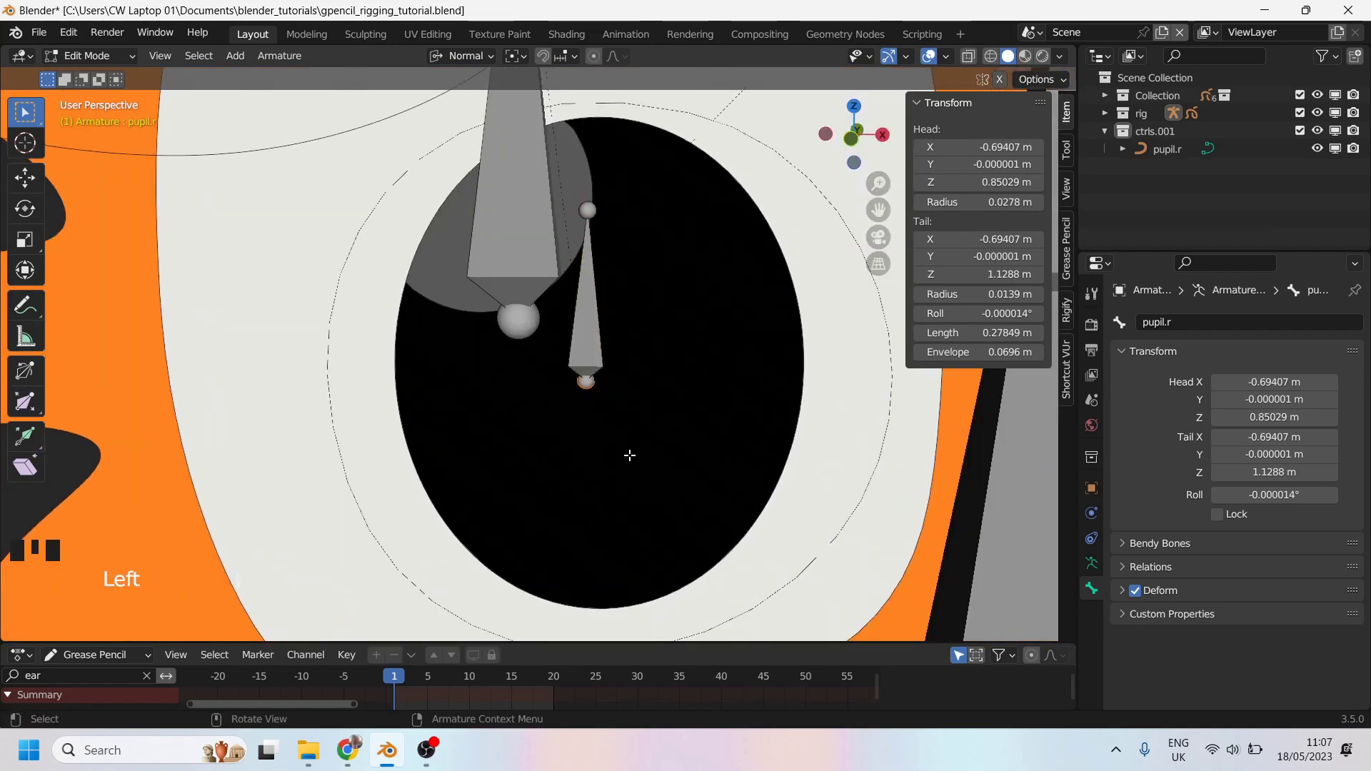
key("shift+s")
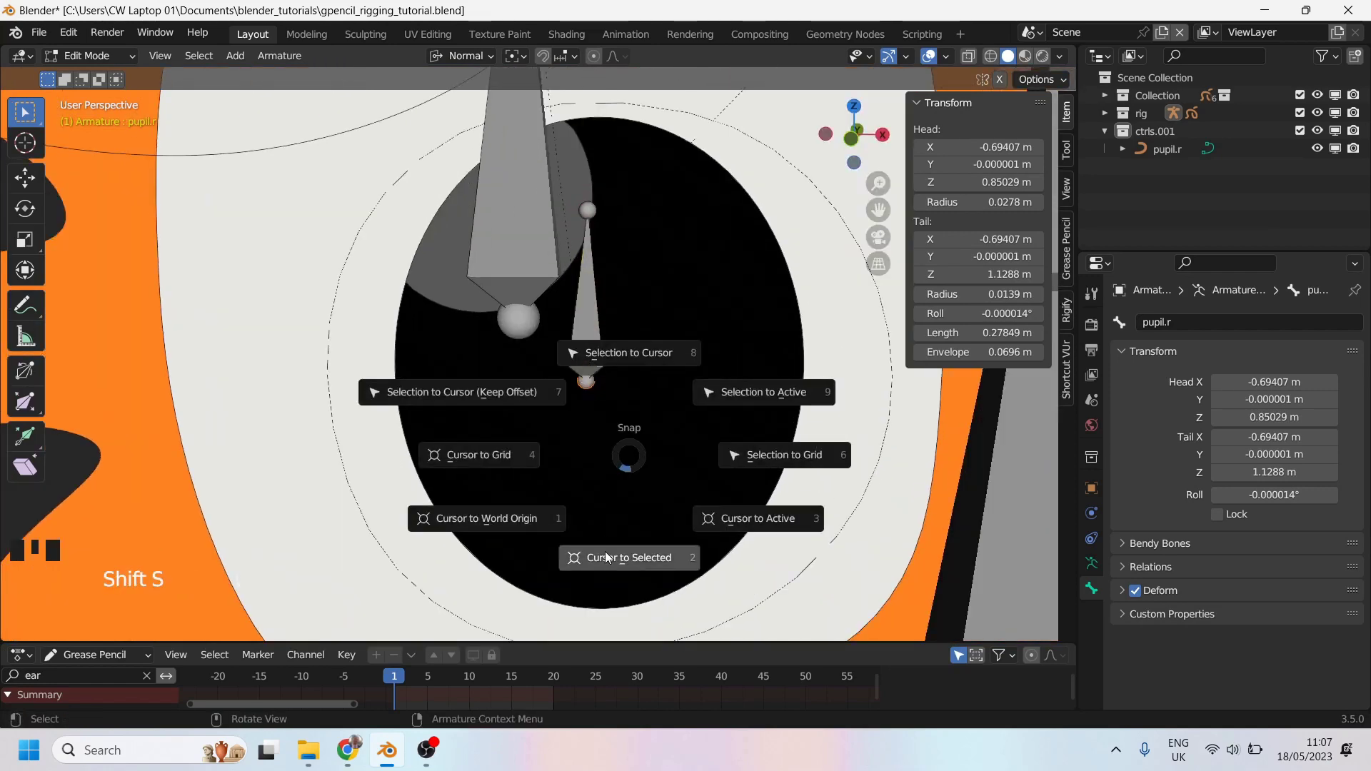
left_click(605, 551)
scroll(606, 552, "down", 4)
In Object Mode, set the pupil.r circle's origin to the 3D cursor
key("ctrl+Tab")
left_click(73, 59)
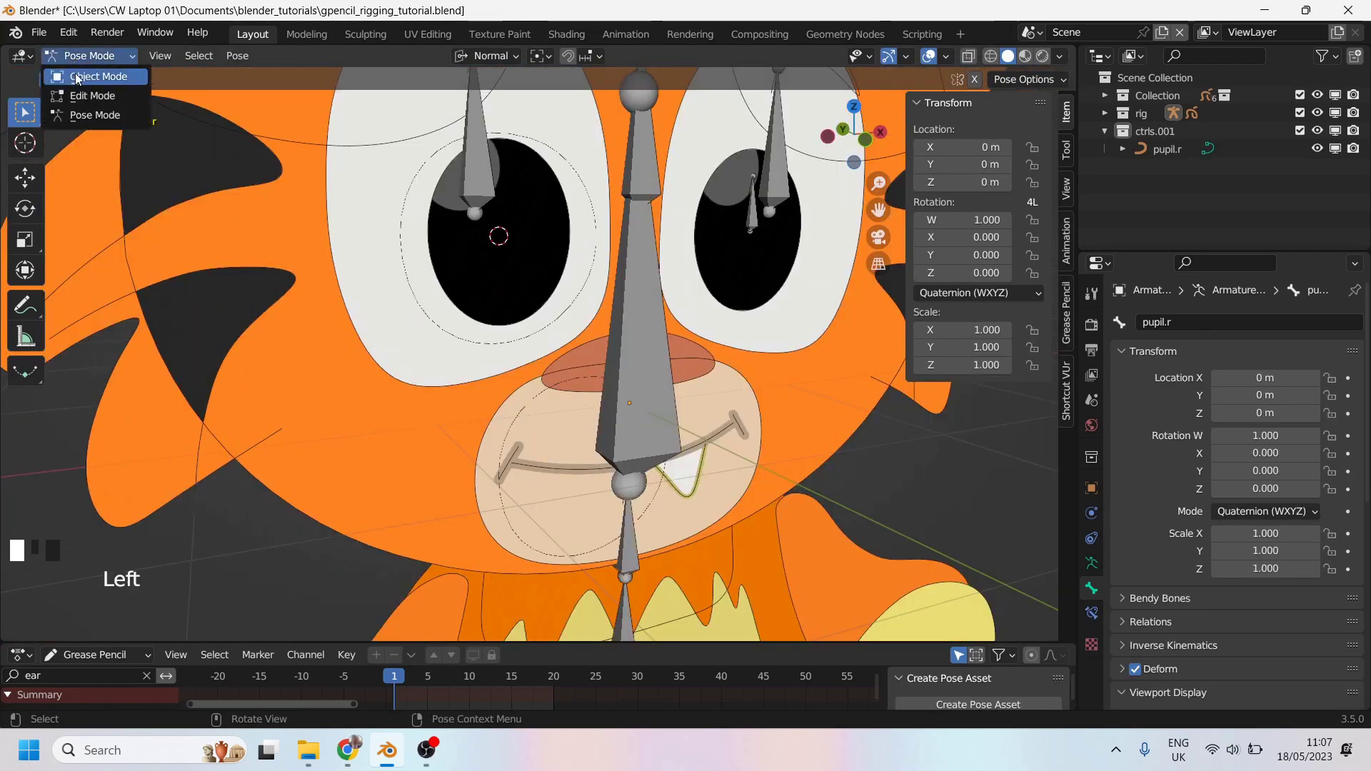
left_click(93, 73)
left_click(423, 165)
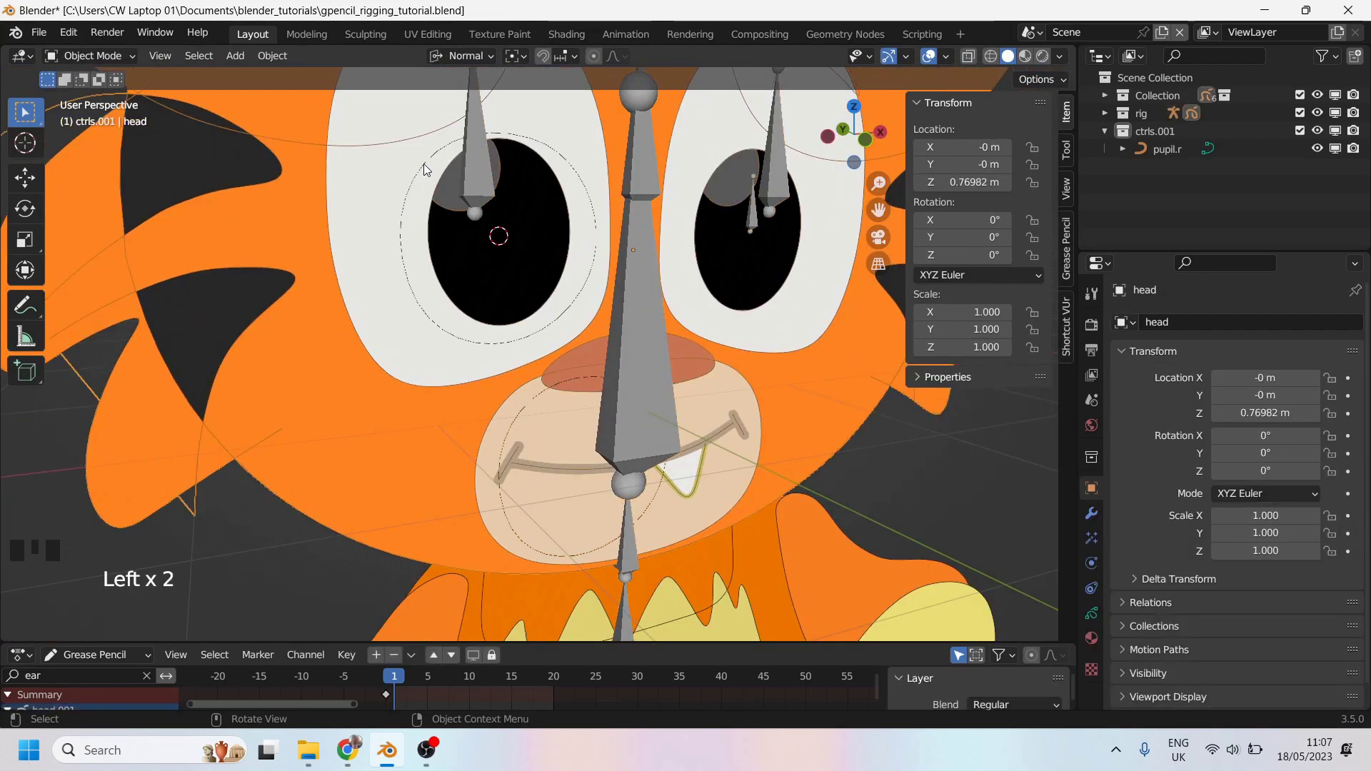
left_click(423, 164)
scroll(423, 164, "down", 3)
scroll(560, 192, "up", 2)
right_click(560, 192)
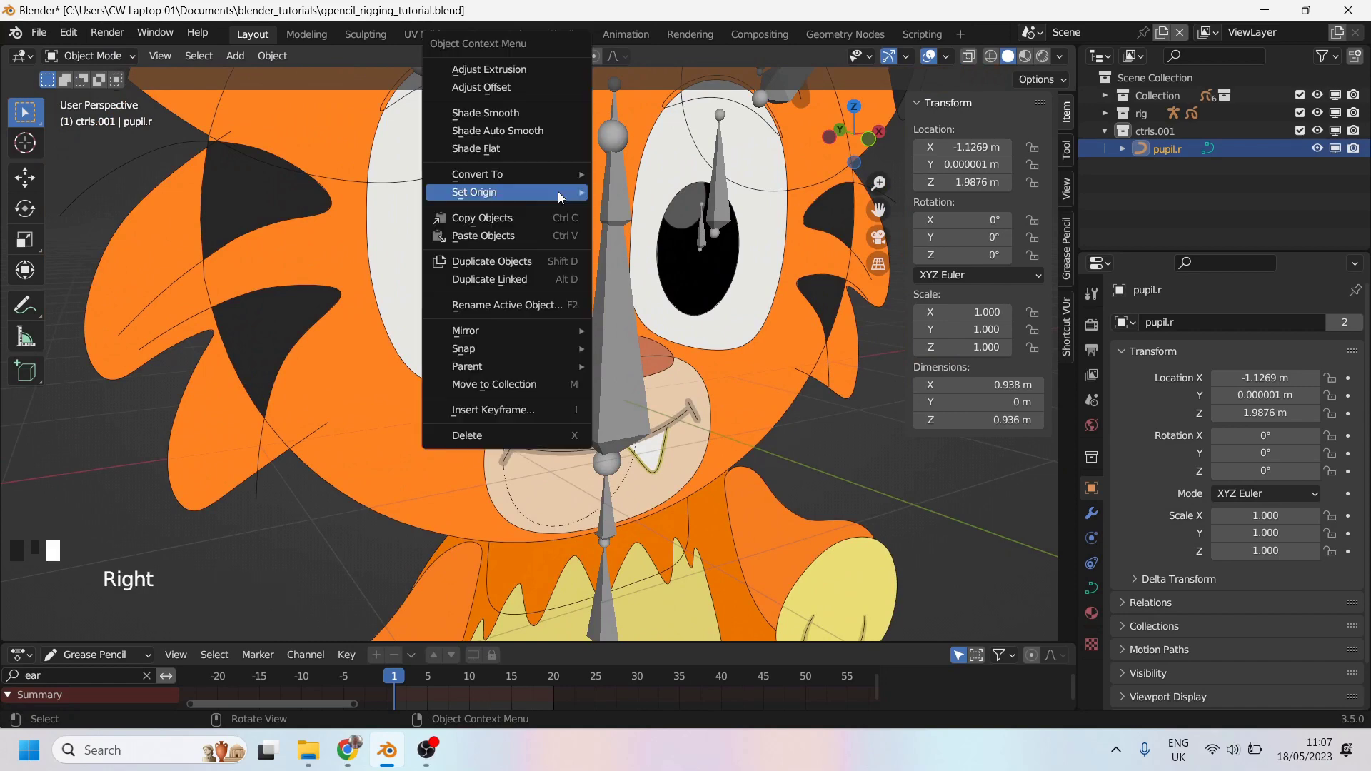
mouse_move(566, 193)
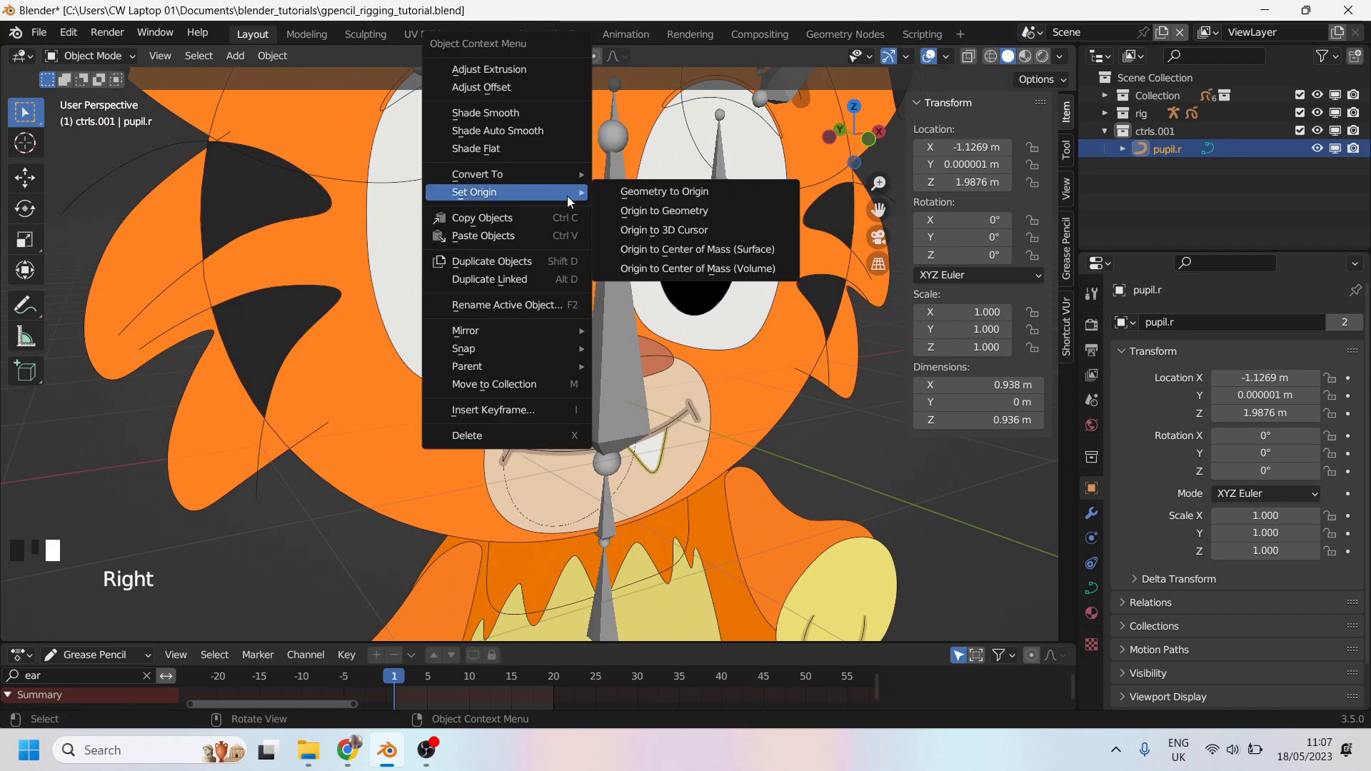
left_click(700, 236)
Expand the Collection and rig hierarchies in the Outliner
middle_click_drag(443, 318, 434, 311)
scroll(434, 314, "down", 4)
scroll(431, 344, "up", 3)
left_click(1105, 113)
left_click(1105, 95)
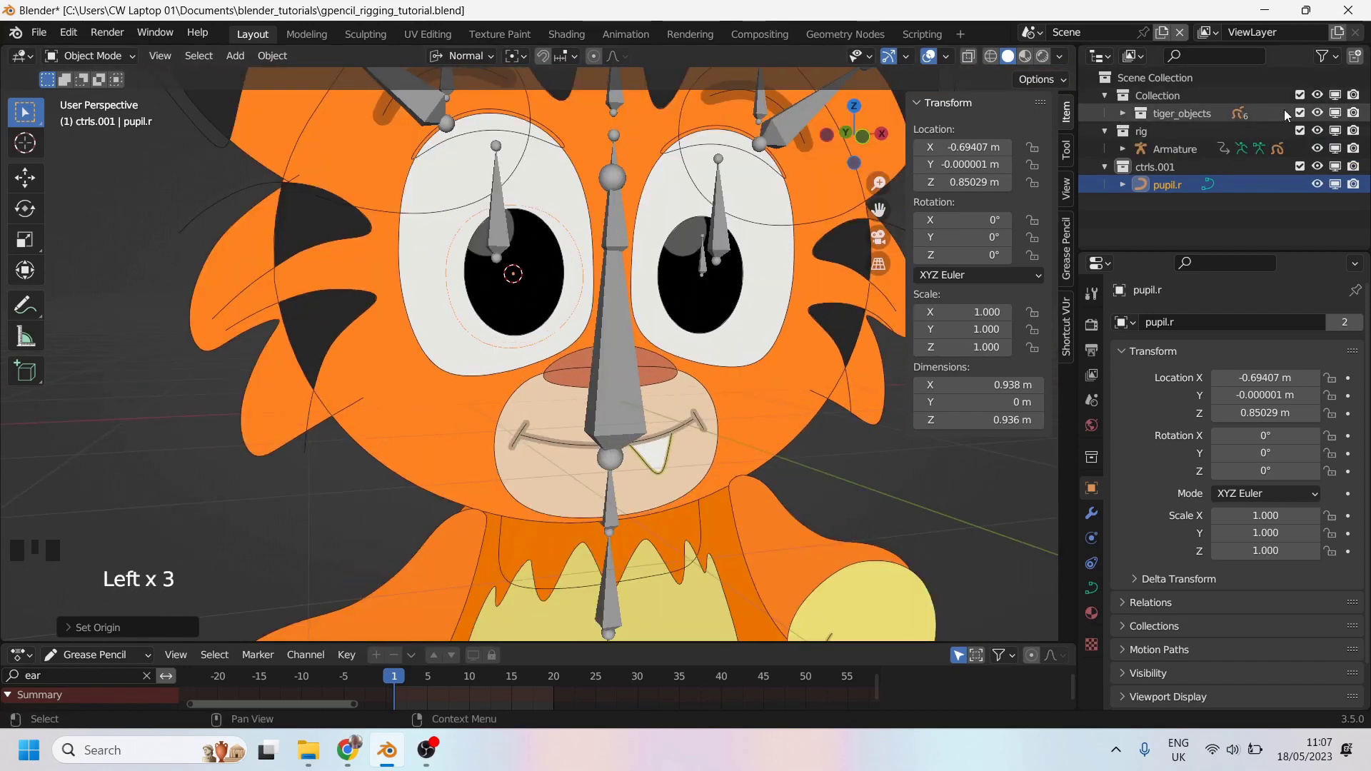
Hide the tiger_objects artwork in the outliner
left_click(1315, 113)
scroll(548, 254, "down", 6)
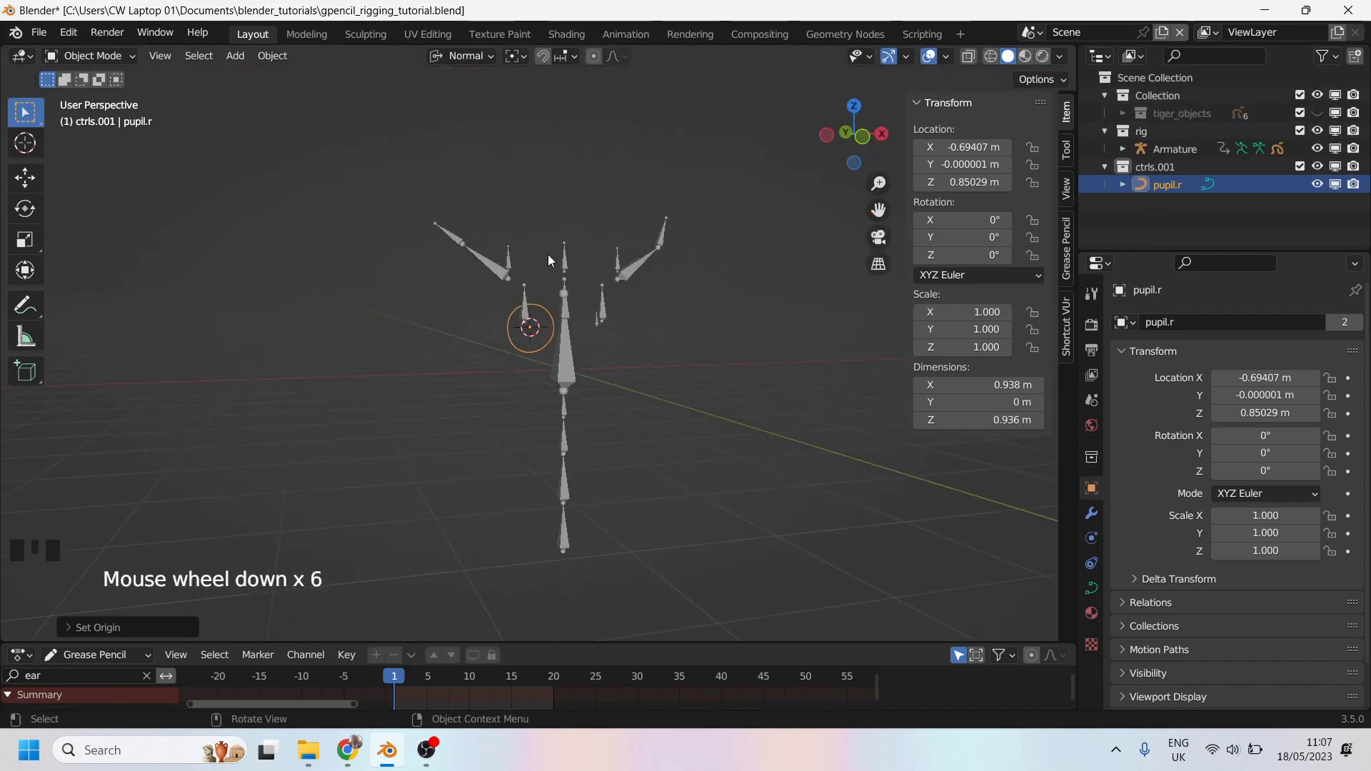
scroll(542, 274, "up", 5)
scroll(541, 274, "up", 2)
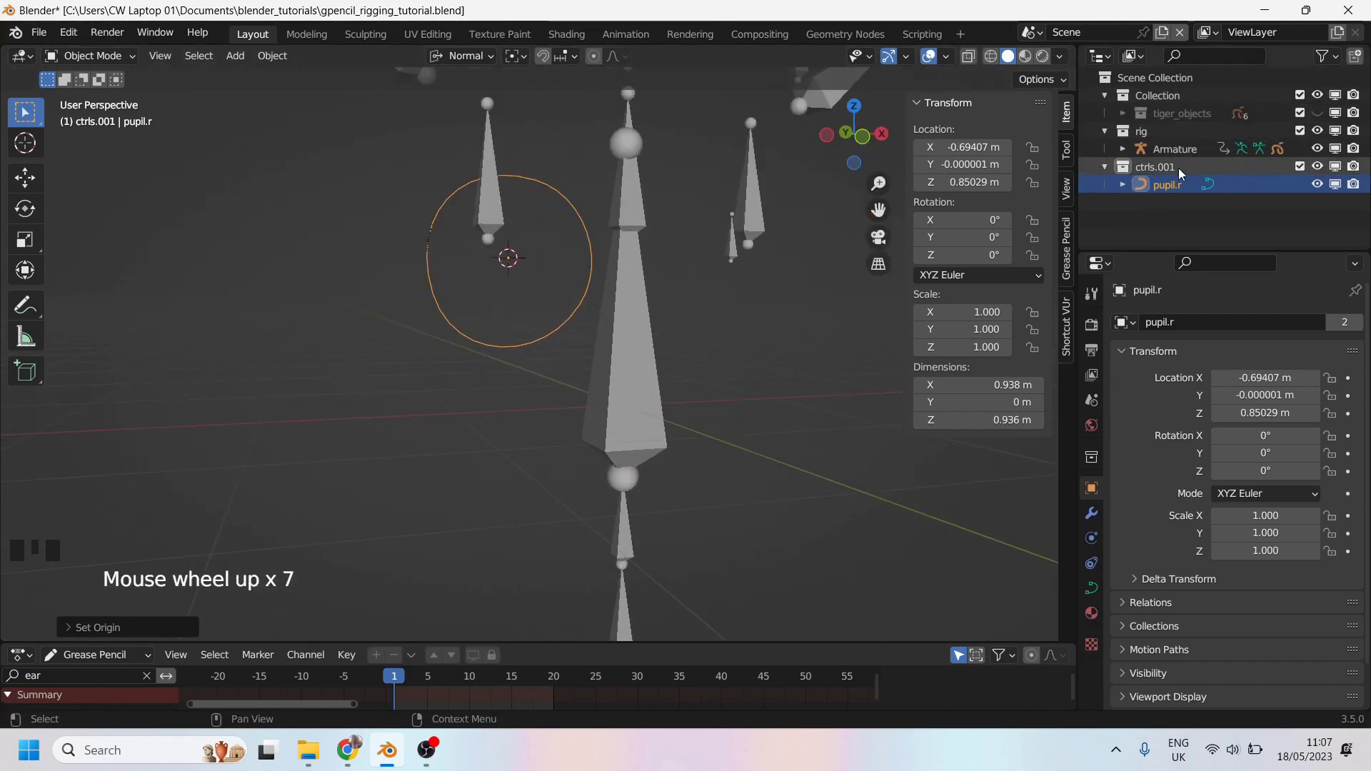
Toggle the pupil.r circle's visibility on and off to check it against the rig
left_click(1318, 184)
left_click(1318, 184)
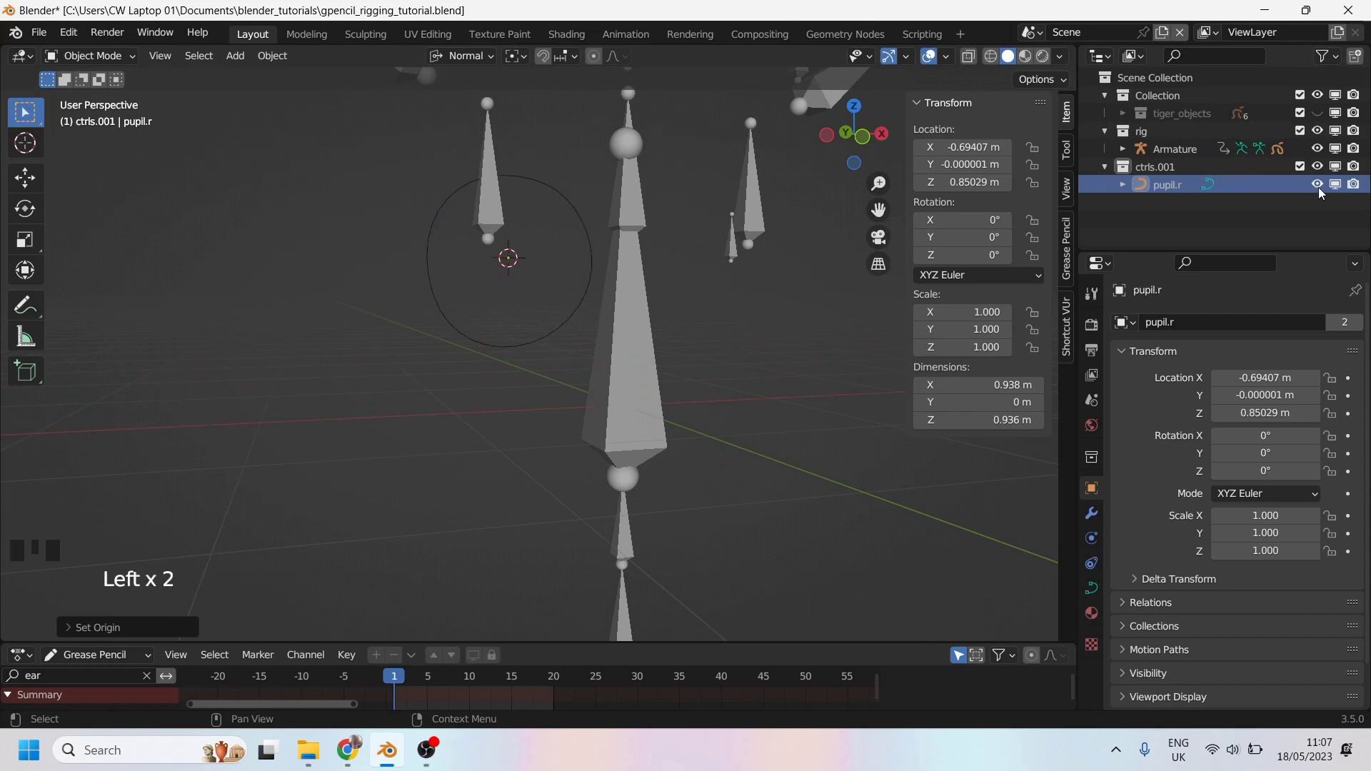
left_click(1318, 184)
left_click(1318, 184)
triple_click(1318, 184)
left_click(1318, 184)
left_click(1318, 184)
Deselect everything, then select the pupil.r circle and the armature in the viewport, leaving pupil.r in place
left_click(589, 207)
left_click(559, 195)
scroll(559, 195, "down", 2)
key("g")
left_click(417, 275)
left_click(550, 247)
left_click(555, 267)
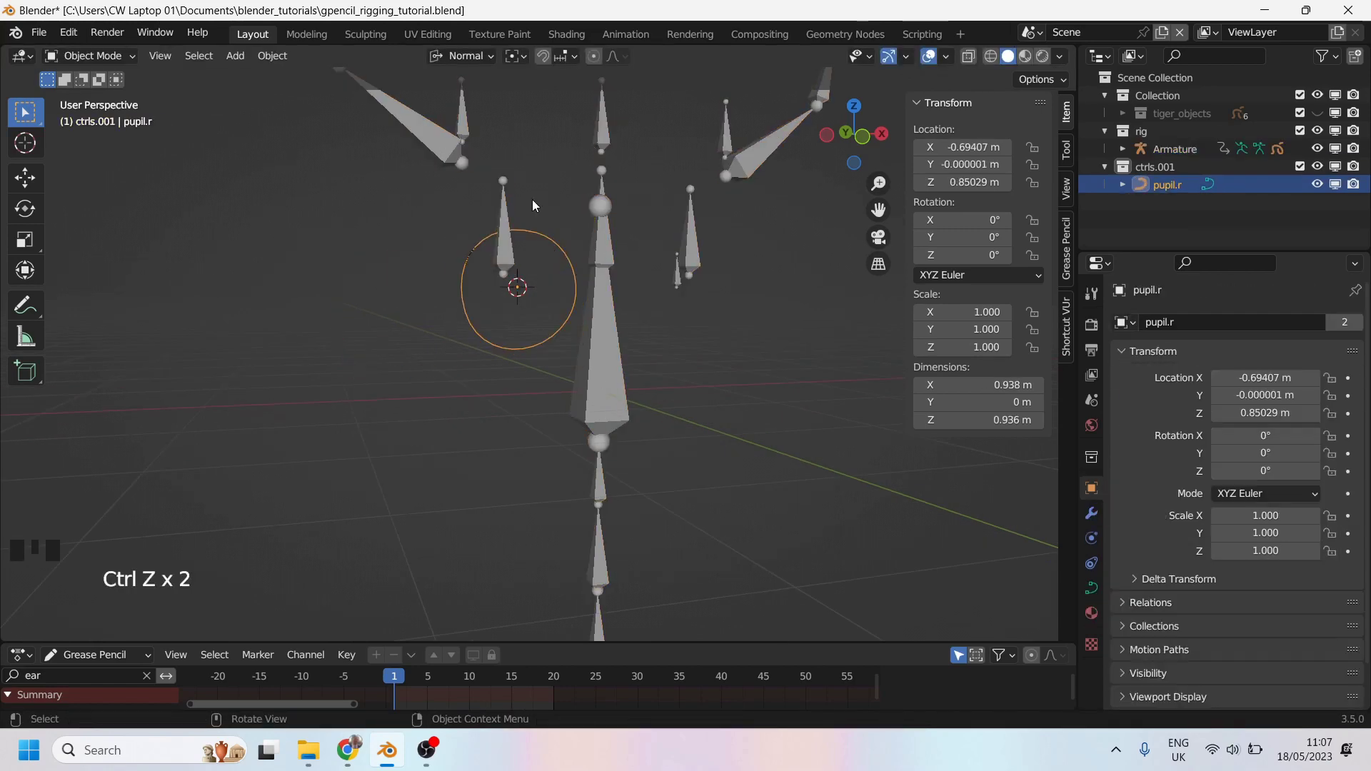
Orbit around the rig and select the armature to inspect the pupil.r bone's custom shape, rotated -90° on X at 1.000 scale
scroll(530, 221, "up", 2)
middle_click_drag(529, 239, 500, 218)
scroll(503, 220, "down", 2)
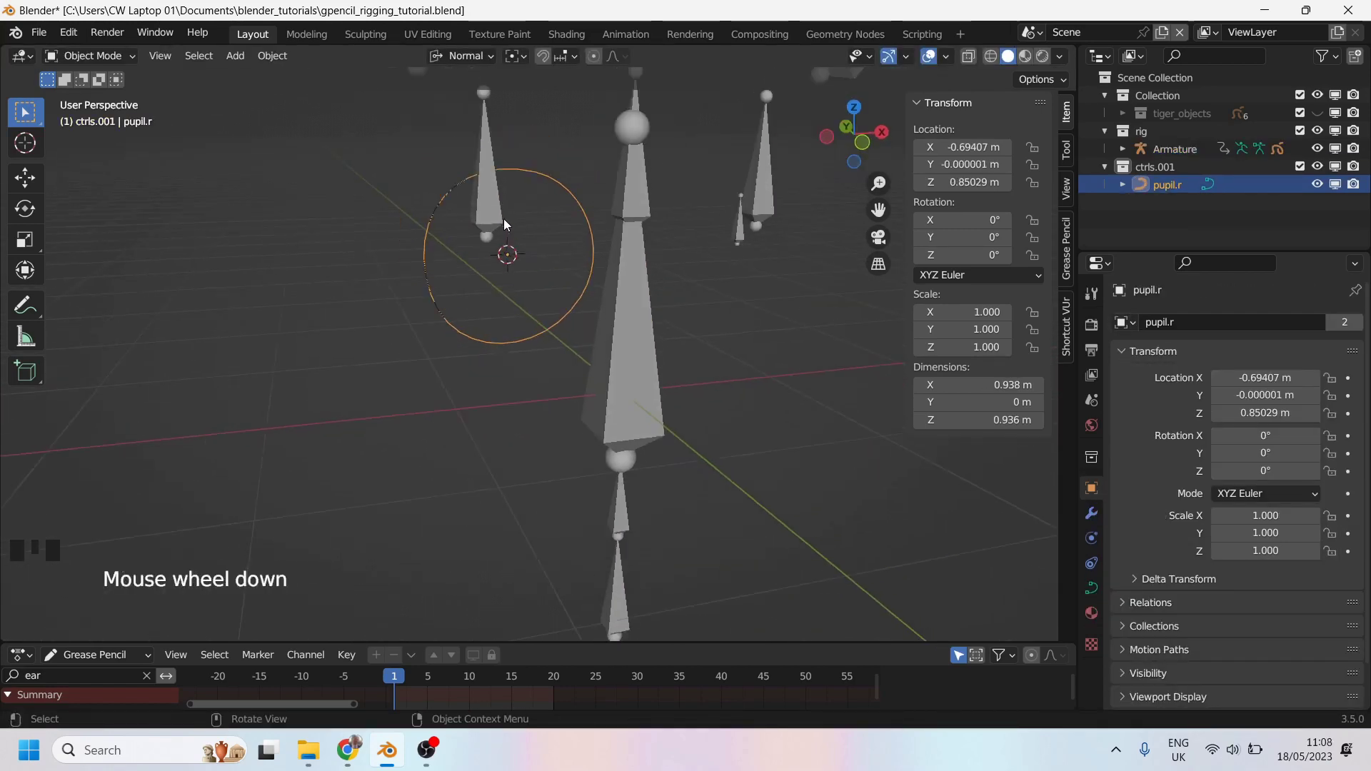
middle_click_drag(558, 262, 483, 288)
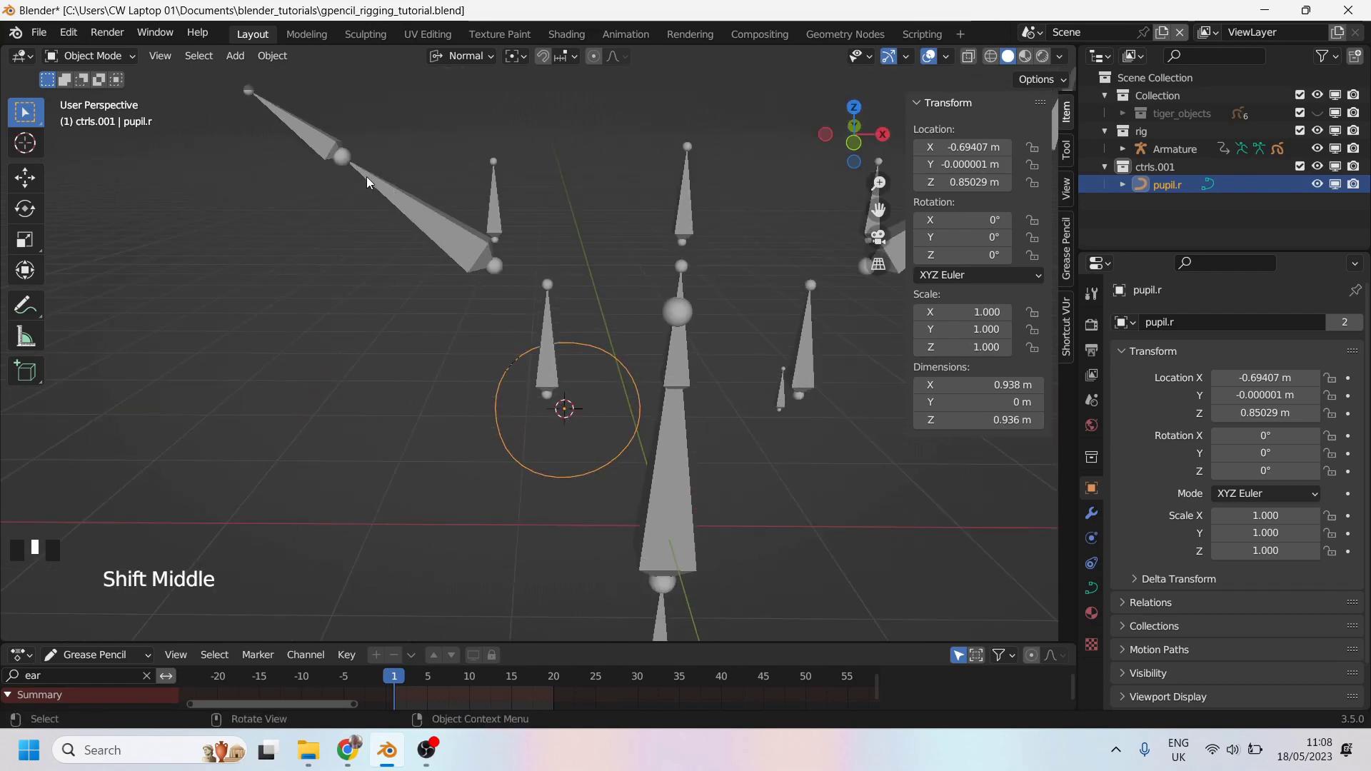
left_click(499, 263)
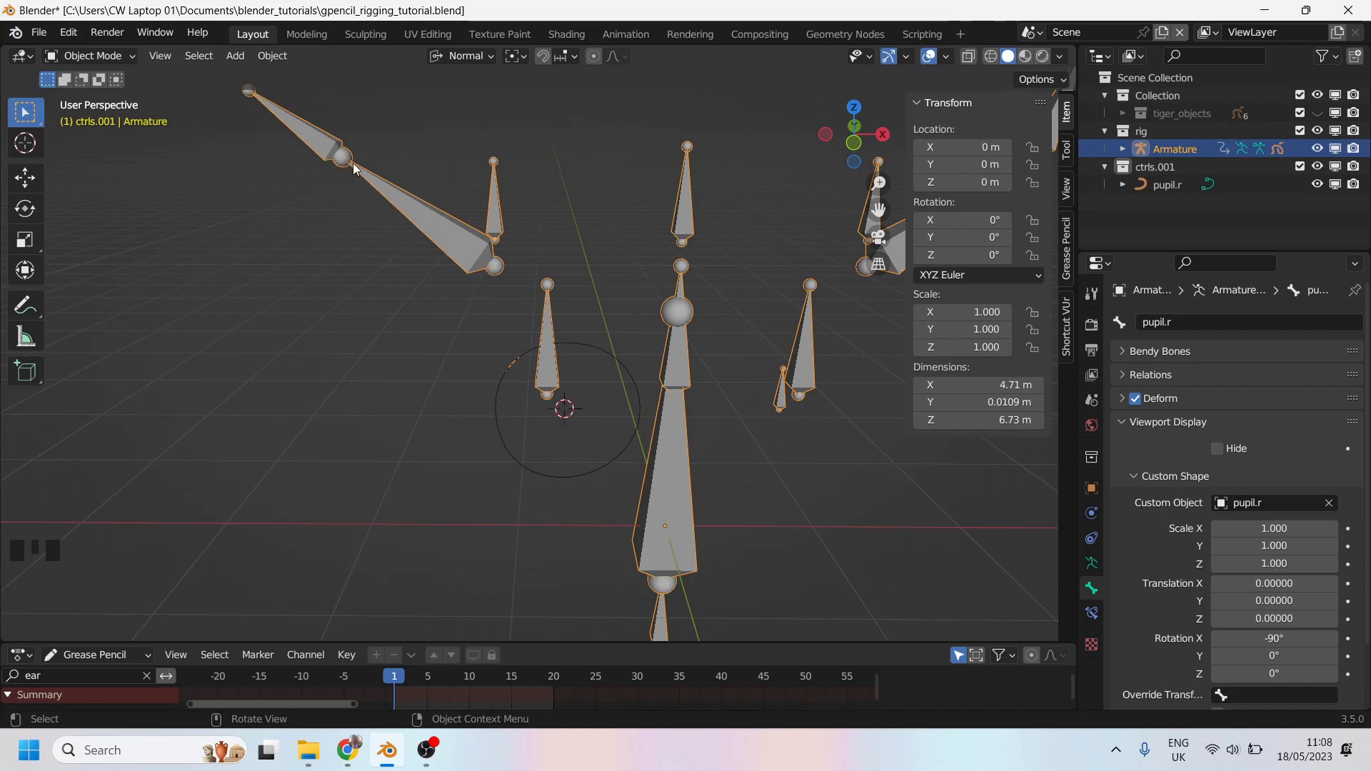
middle_click(481, 307)
scroll(572, 217, "up", 3)
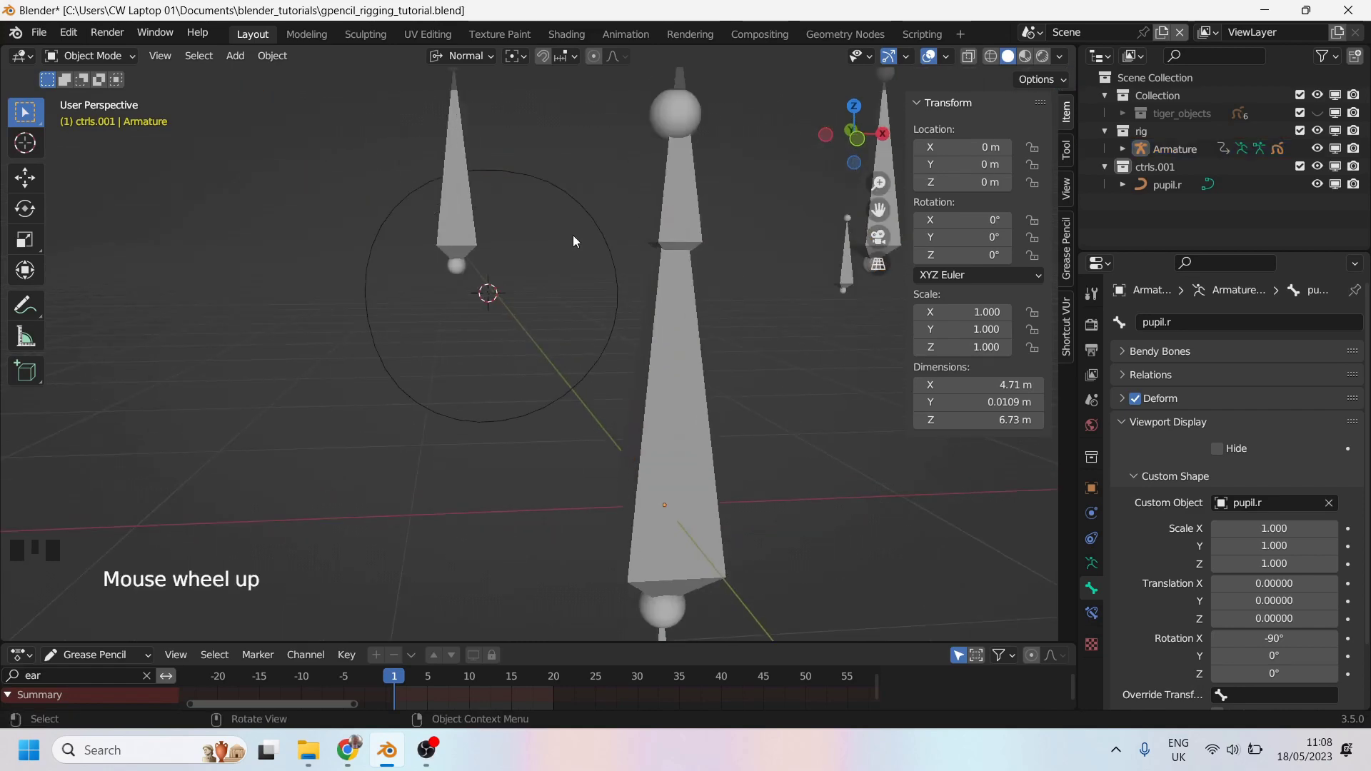
scroll(490, 239, "down", 2)
middle_click_drag(585, 338, 551, 310)
scroll(1127, 507, "down", 4)
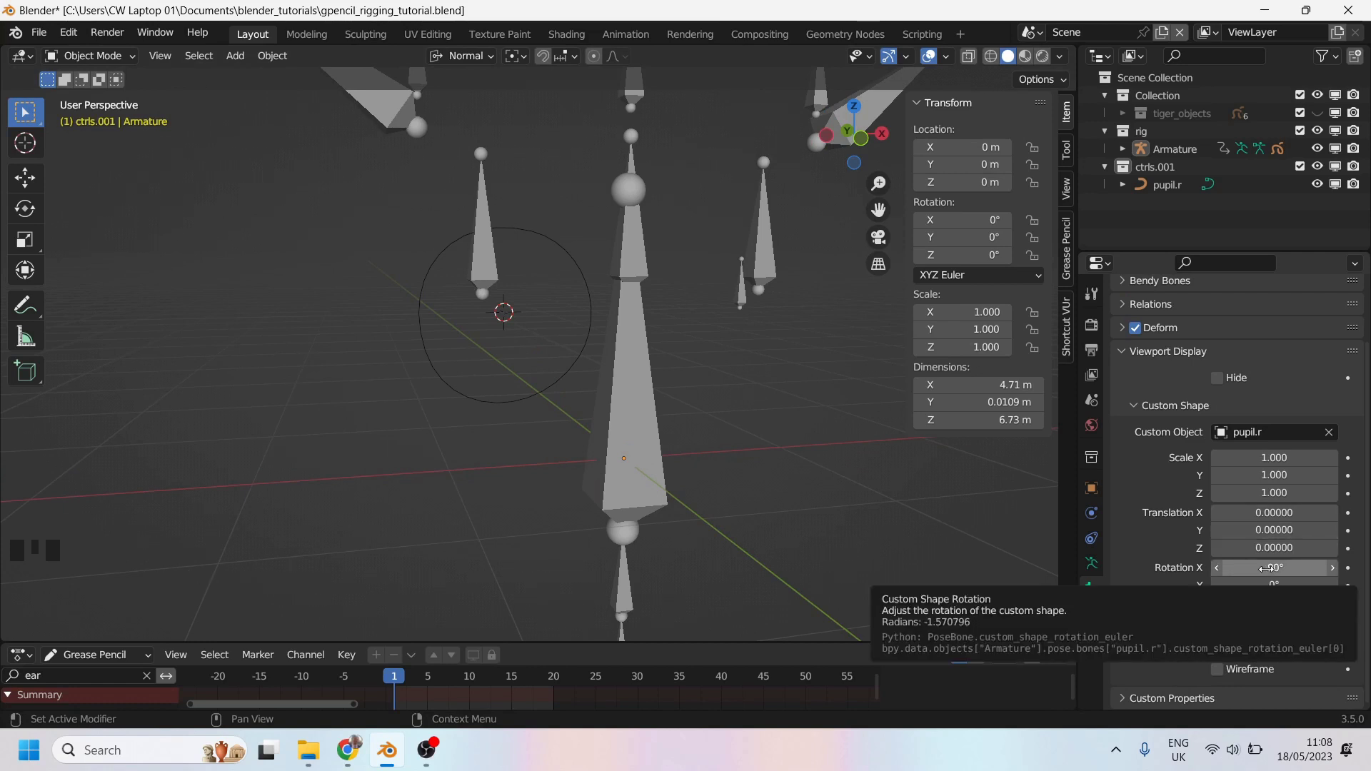
middle_click_drag(666, 436, 655, 450)
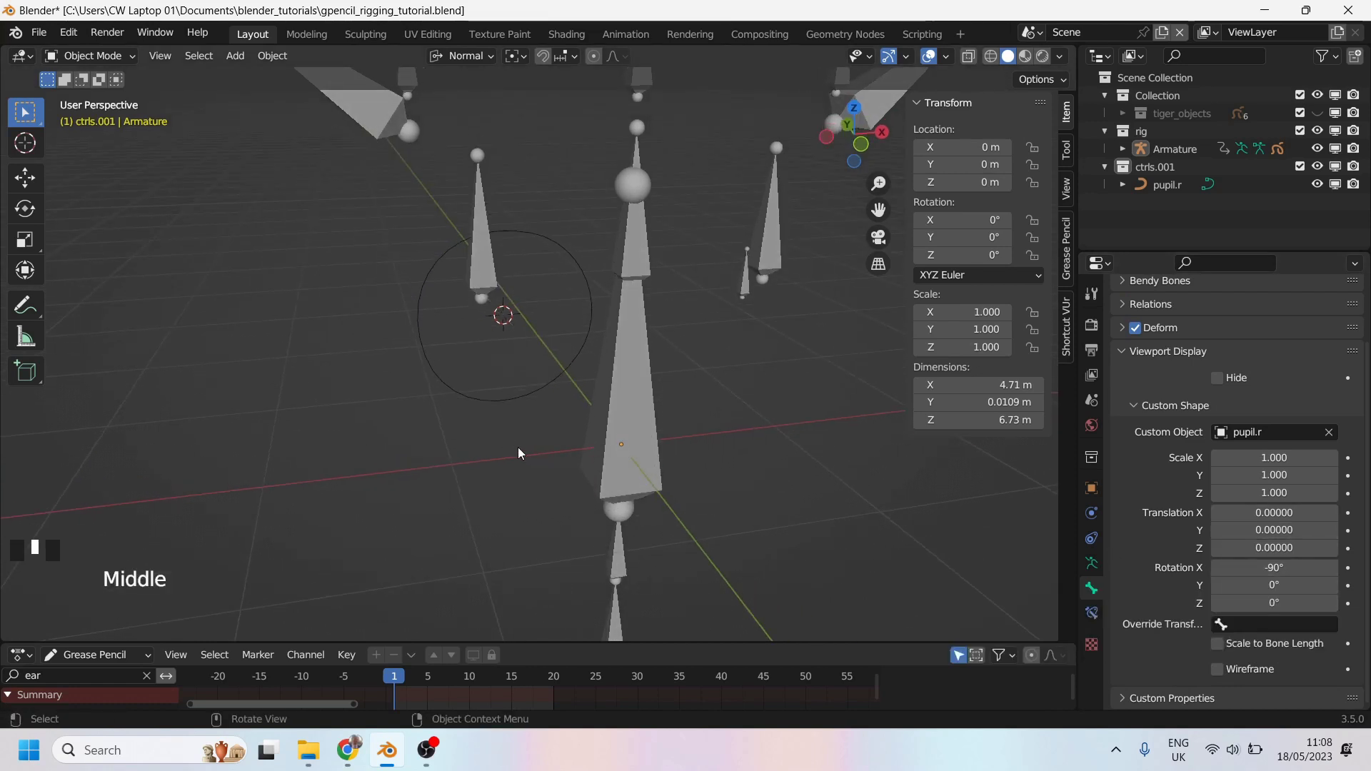
middle_click_drag(518, 453, 589, 439)
middle_click_drag(760, 413, 543, 292)
left_click(546, 280)
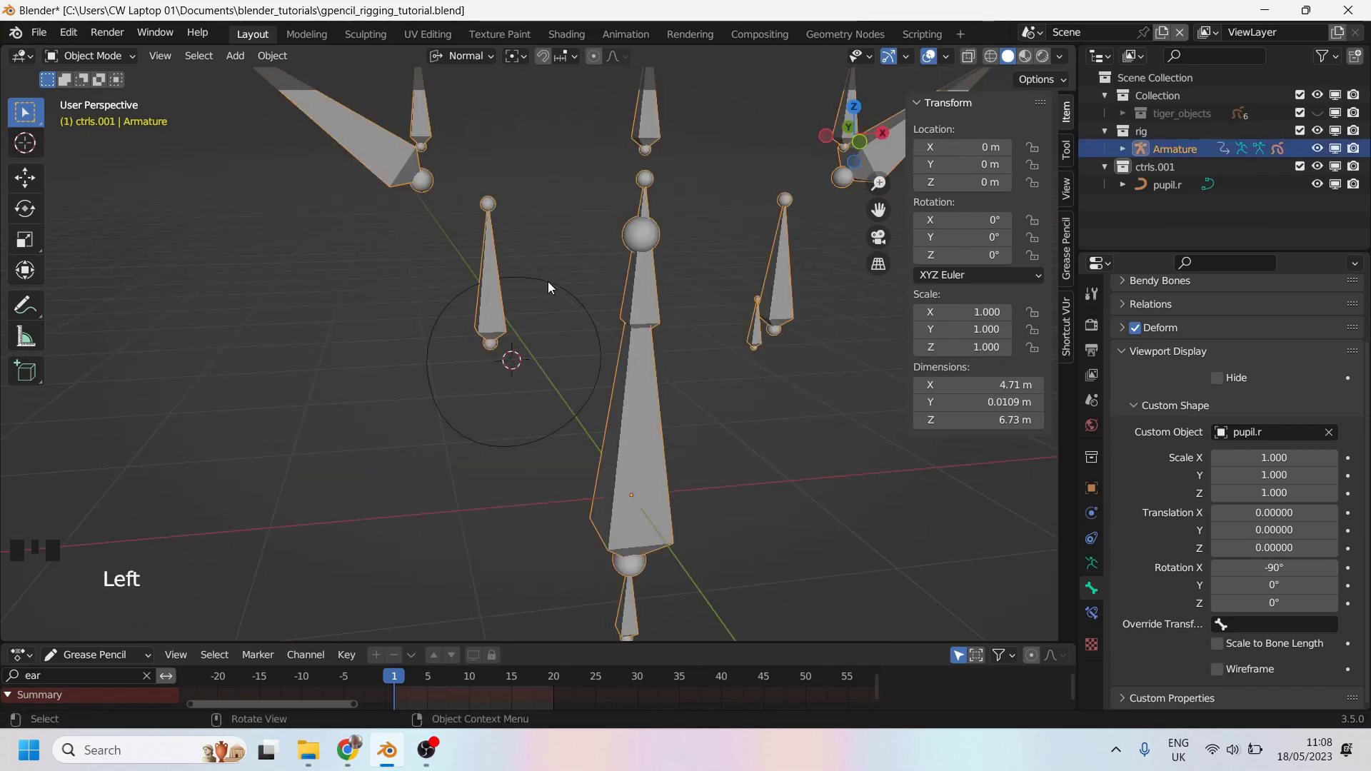
scroll(548, 283, "up", 1)
middle_click_drag(525, 383, 555, 265, "shift")
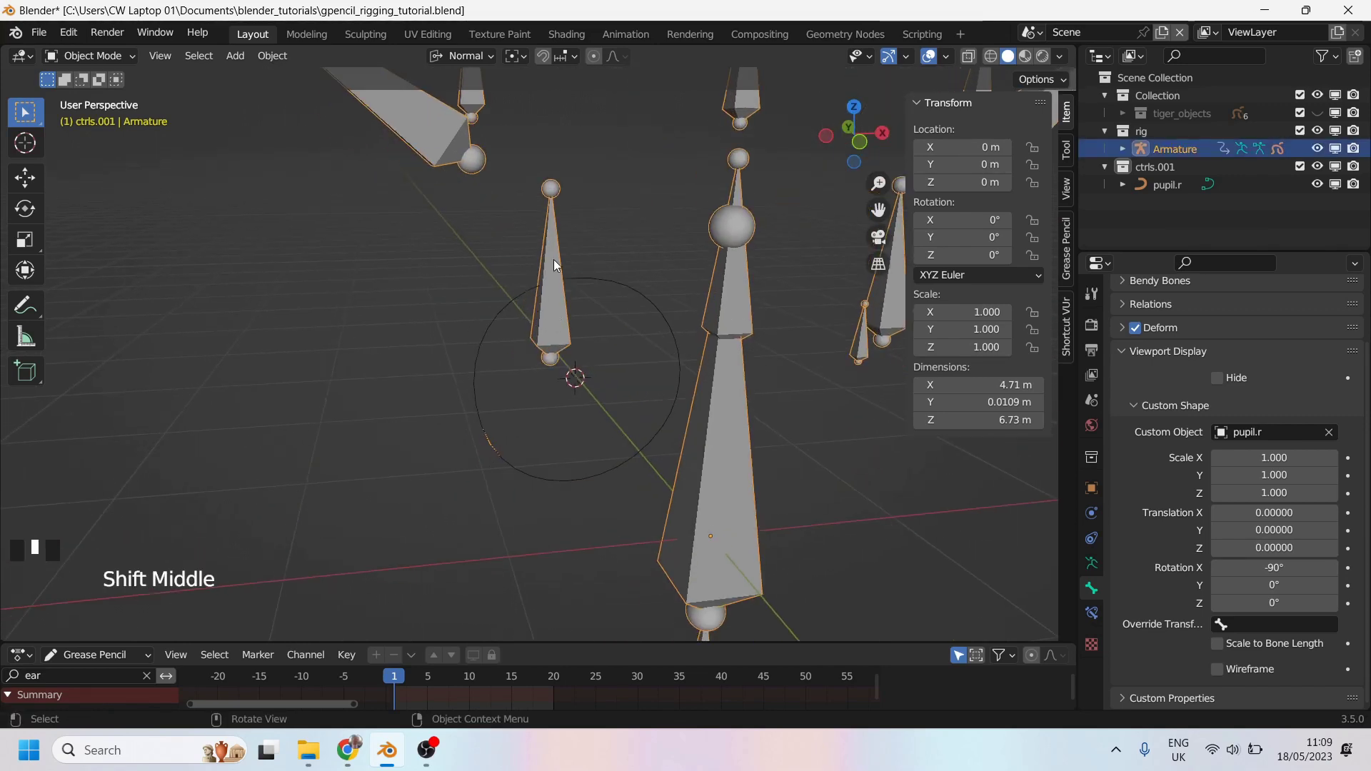
scroll(550, 255, "down", 3)
scroll(582, 303, "up", 1)
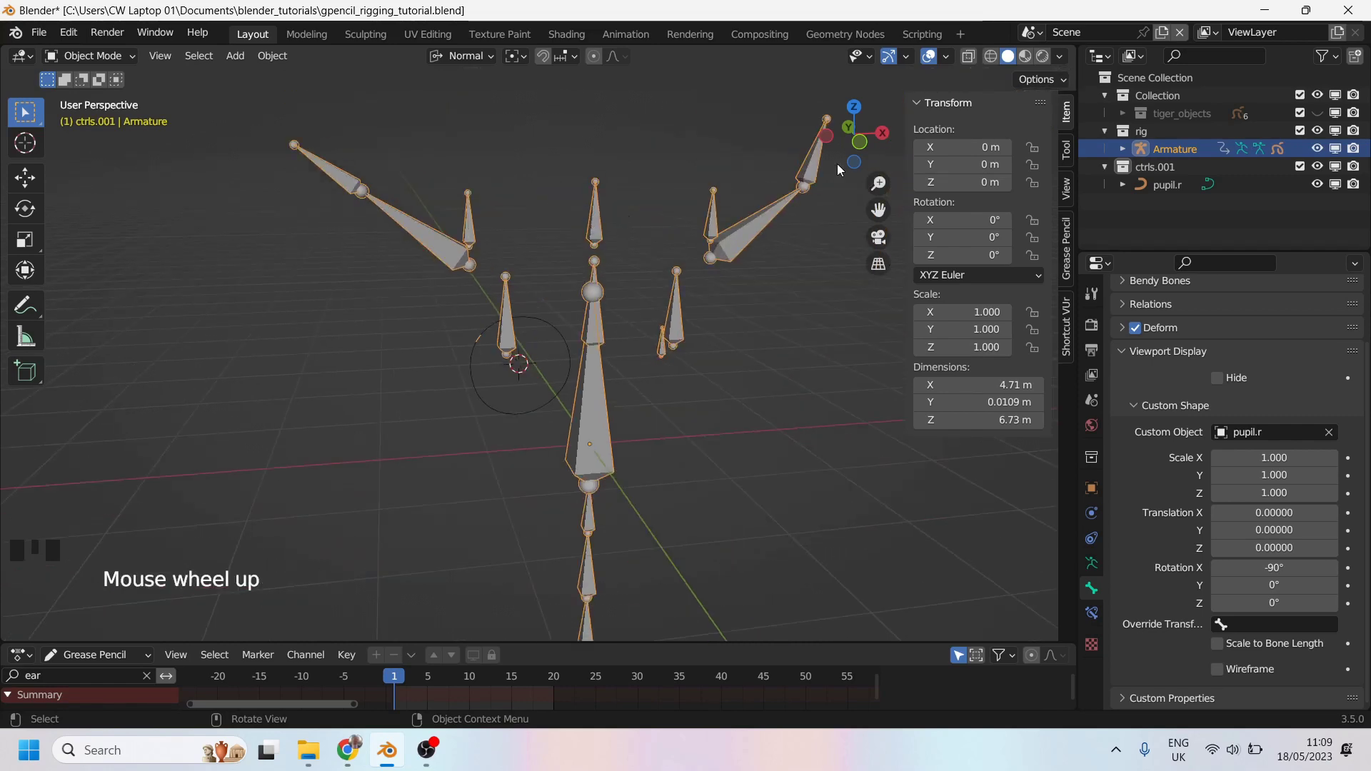
Delete the pupil.r circle object from the outliner
left_click(1167, 185)
key("Delete")
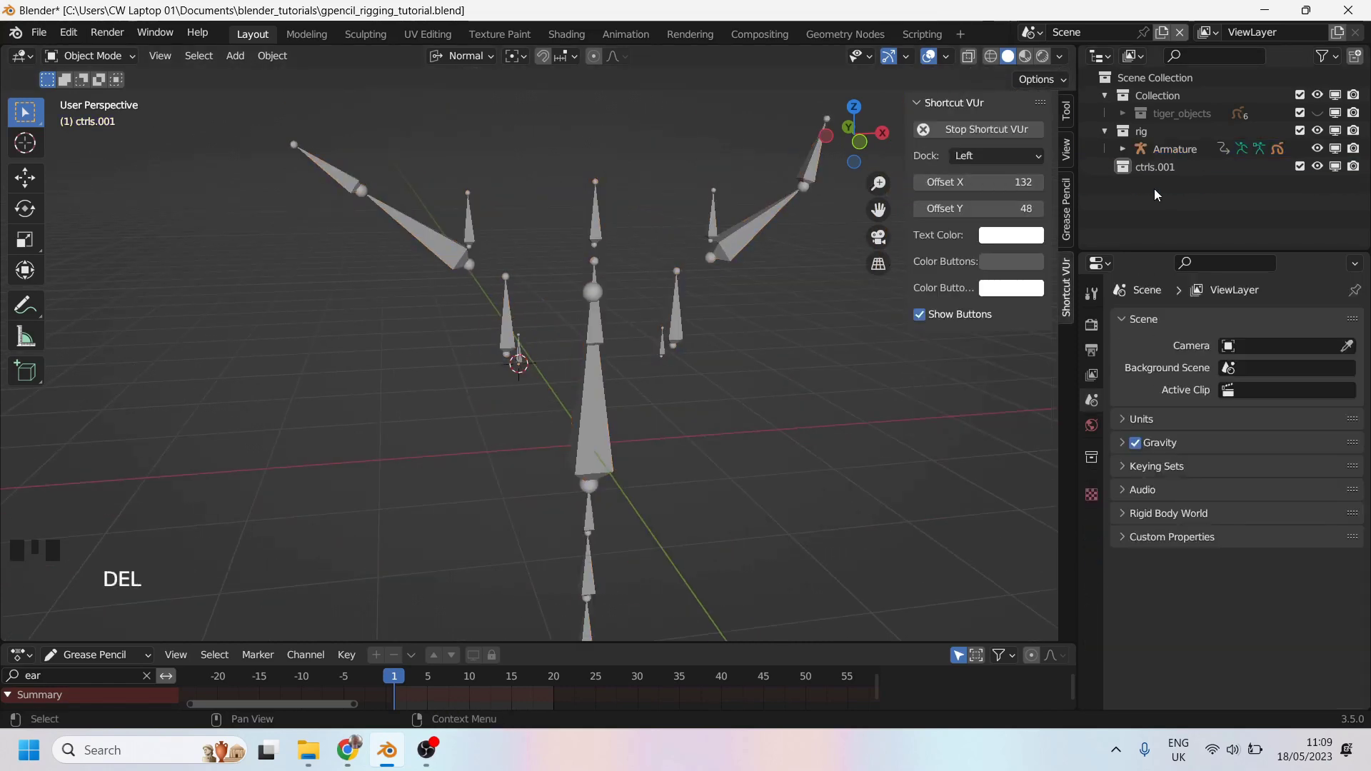
scroll(582, 347, "up", 6)
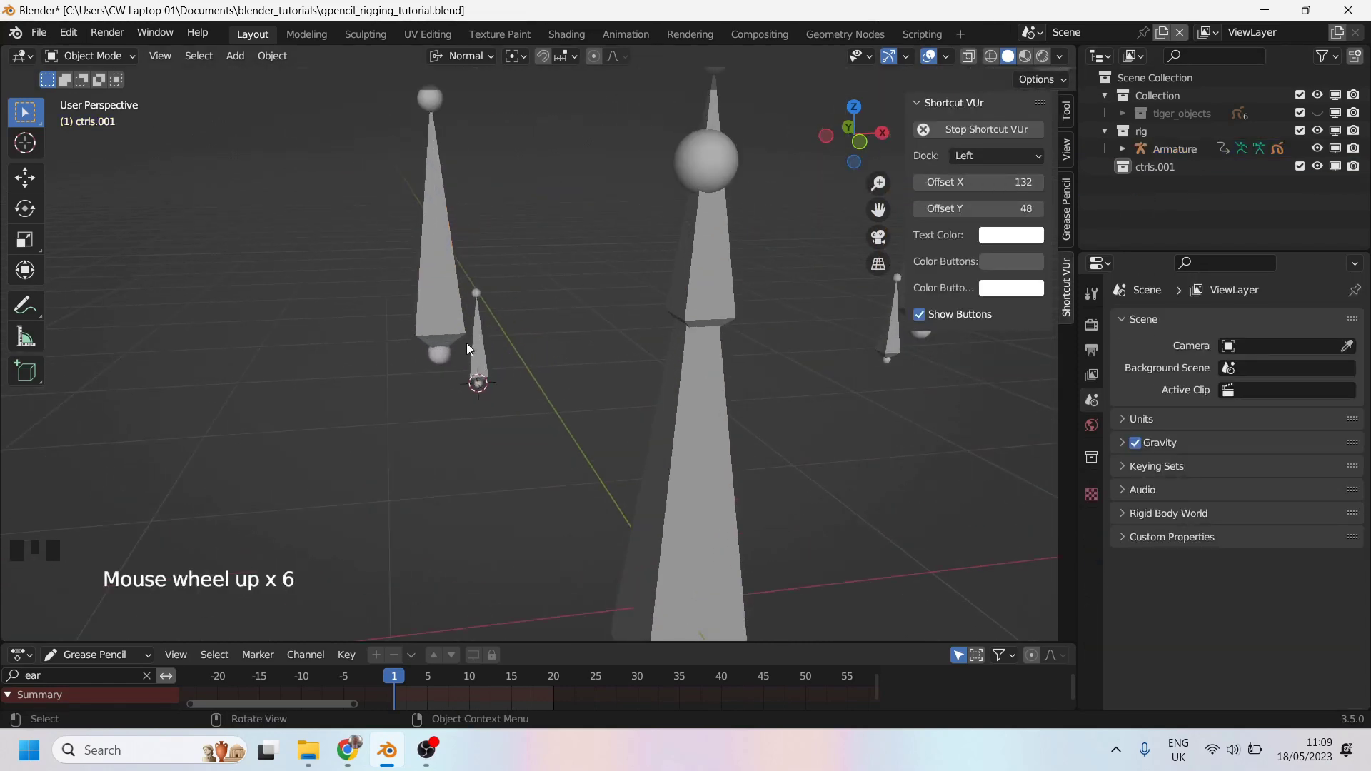
Select the armature, show its Armature data settings, select ctrls.001, and orbit to view the octahedral bones
left_click(478, 349)
left_click(1091, 563)
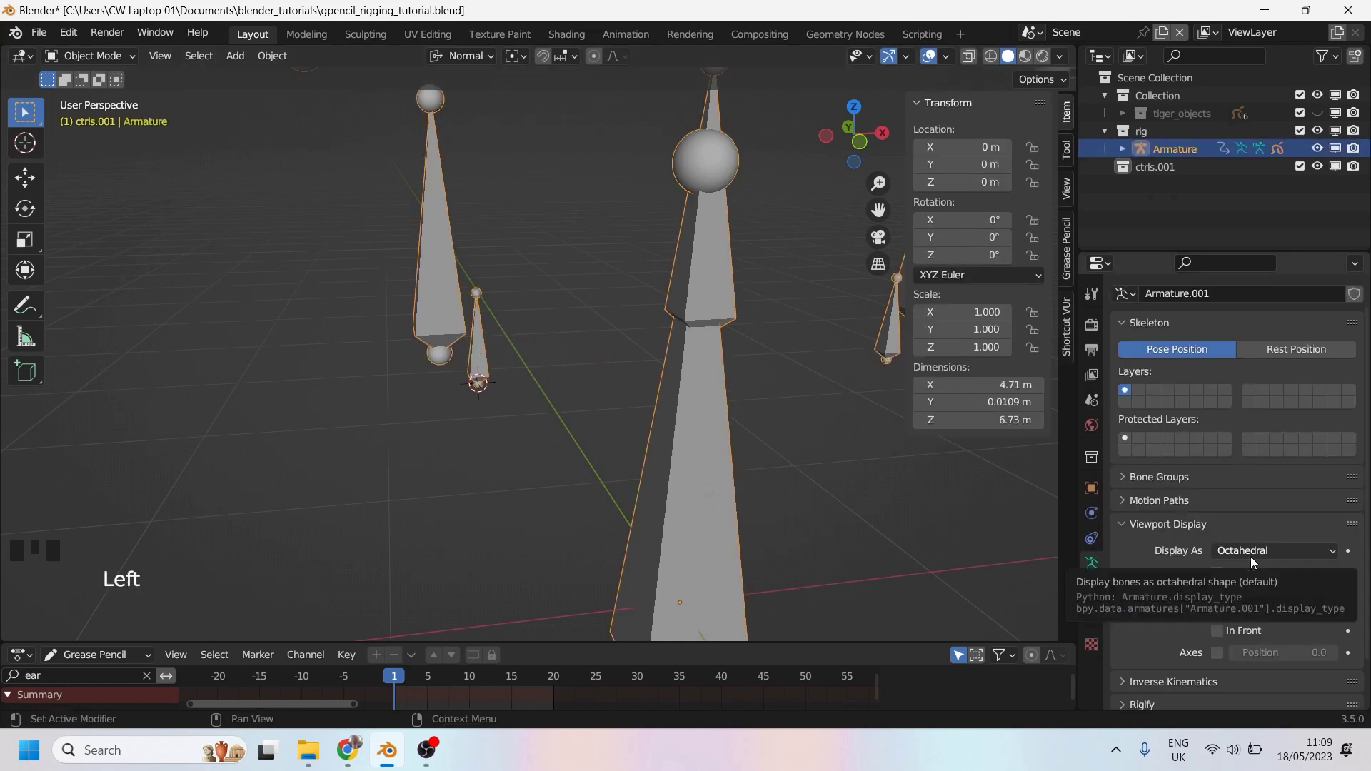
scroll(659, 417, "down", 2)
left_click(1136, 168)
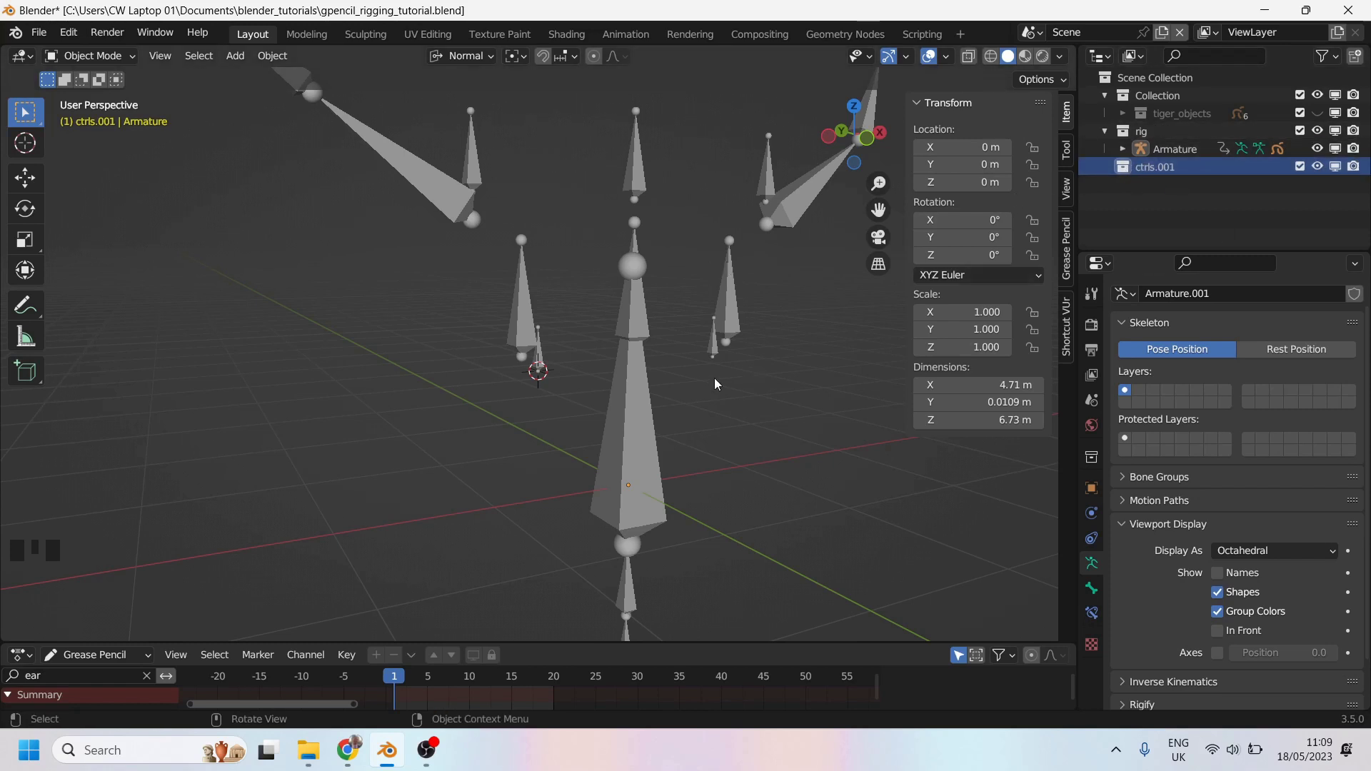
scroll(683, 380, "up", 2)
middle_click_drag(683, 380, 480, 408)
scroll(507, 349, "down", 2)
scroll(493, 368, "up", 2)
middle_click_drag(561, 473, 508, 357)
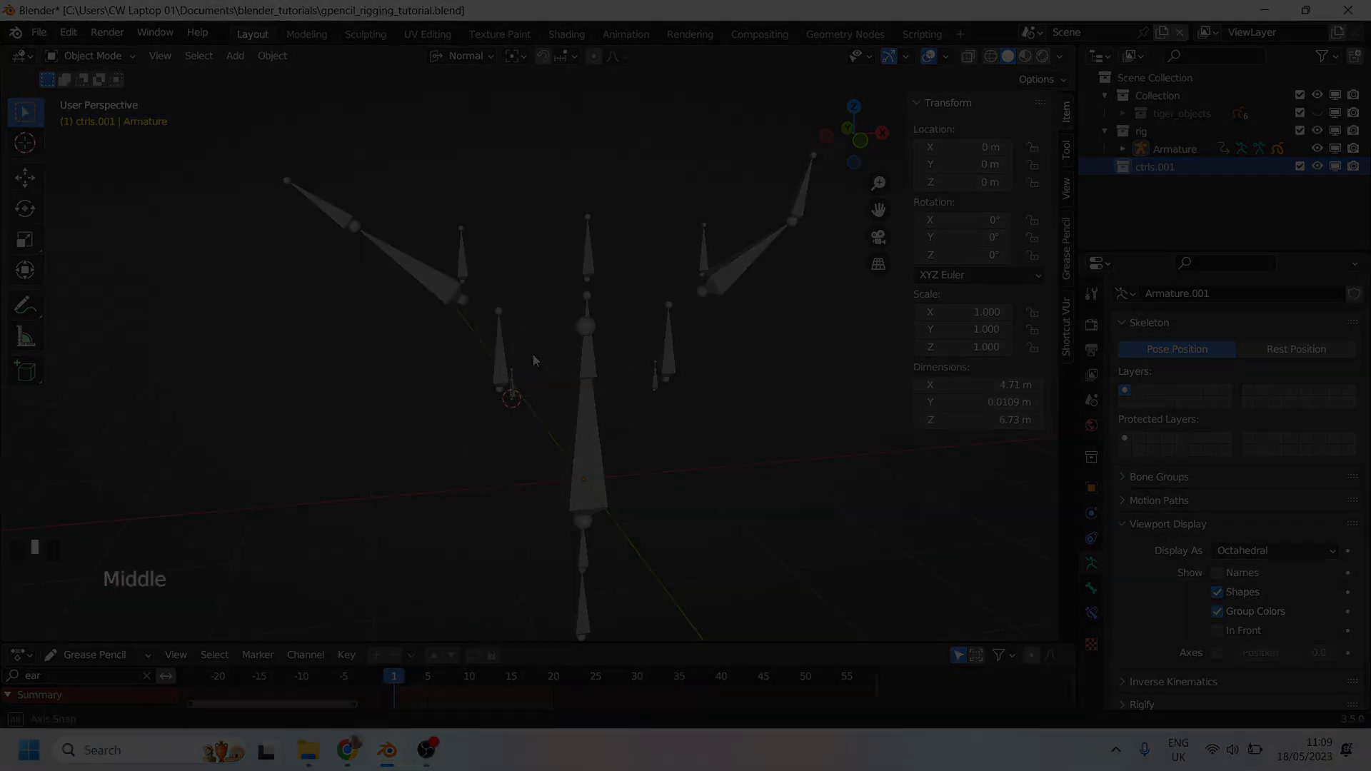